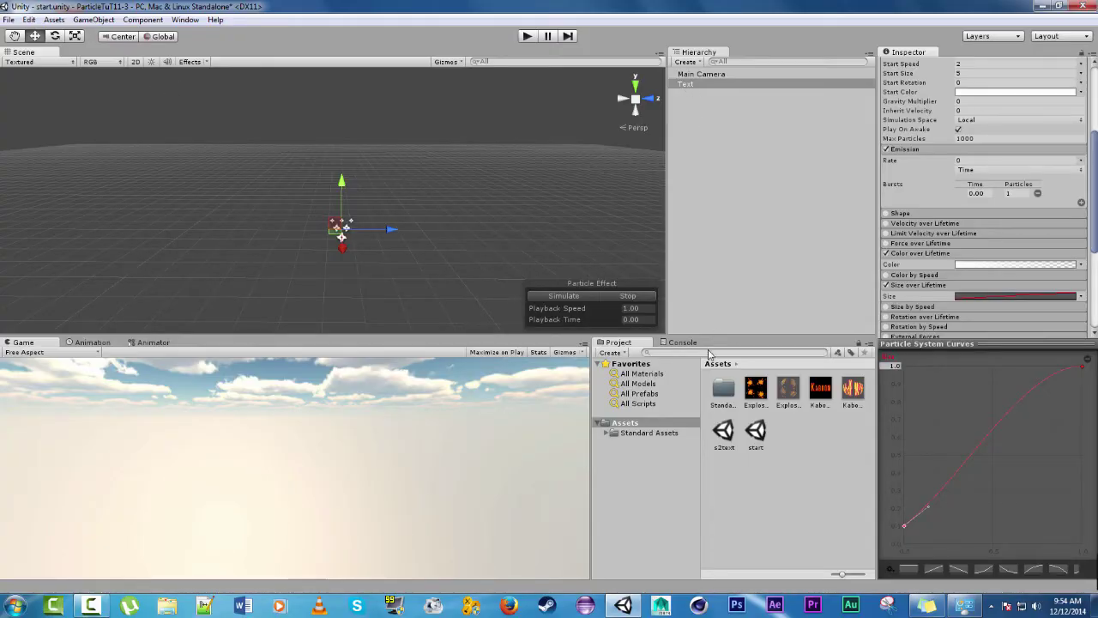
Browse the Explosion textures, then select the Explosion material showing its Particles/Additive shader
click(789, 392)
key(Left)
key(Right)
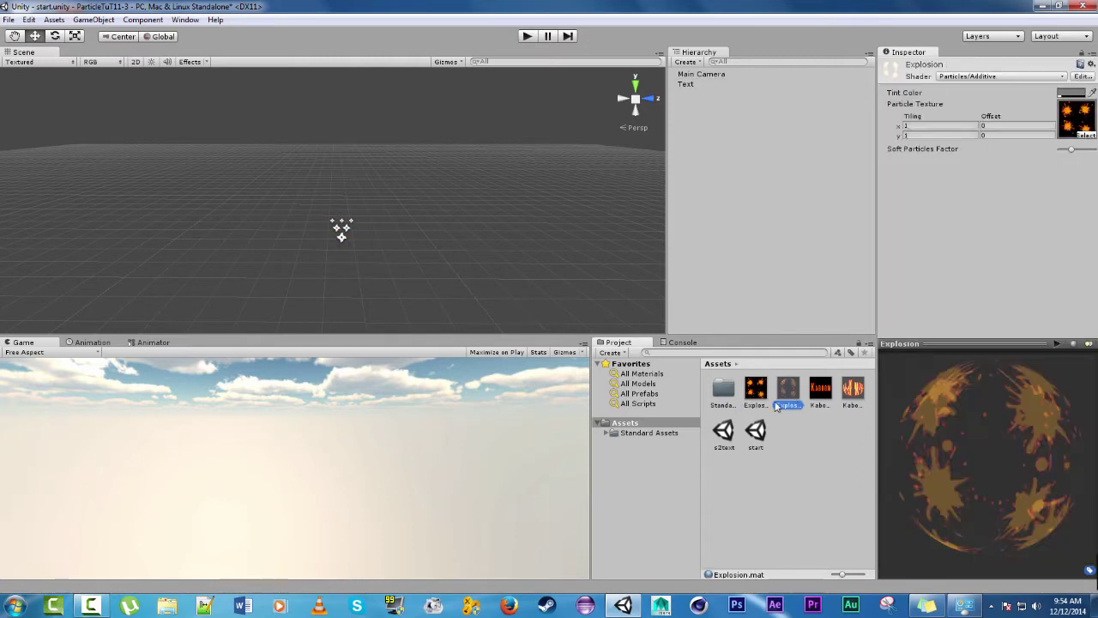
key(Left)
key(Right)
Create a new particle system and nest it under the Text object
click(54, 19)
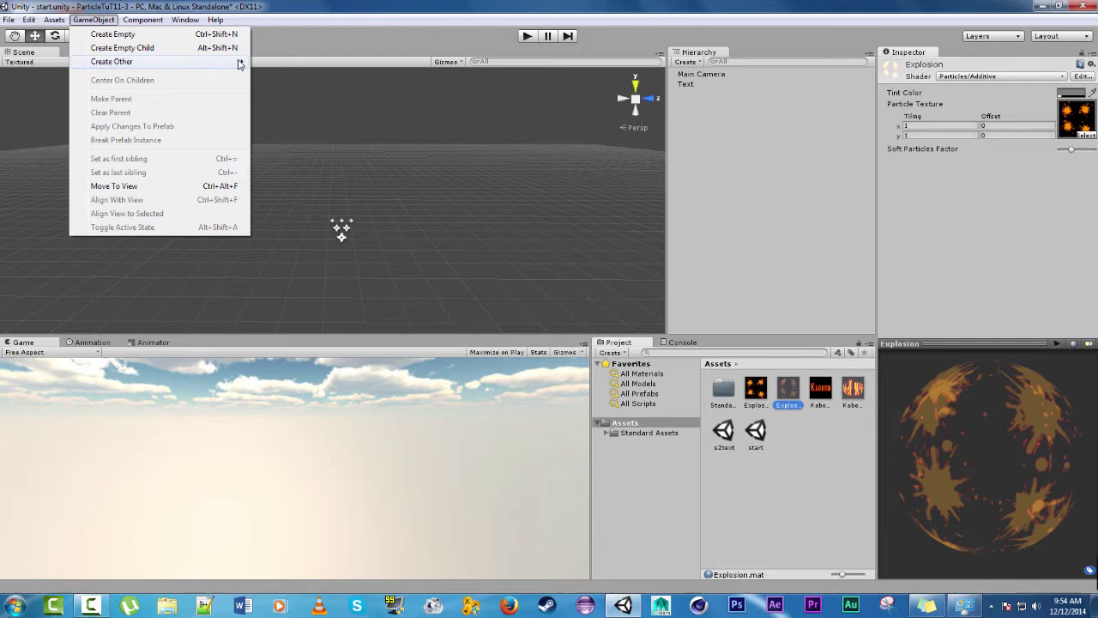
mouse_move(238, 62)
click(300, 67)
drag(710, 96, 698, 86)
Rename the new particle system to 'Explosion' and stop its preview
click(711, 93)
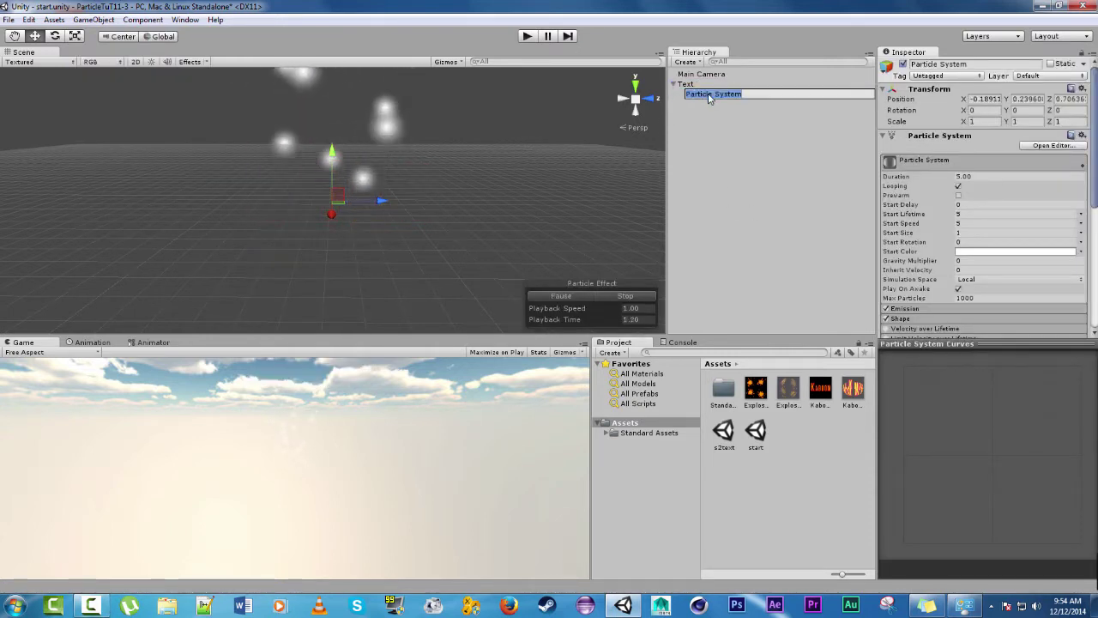
text(Explo)
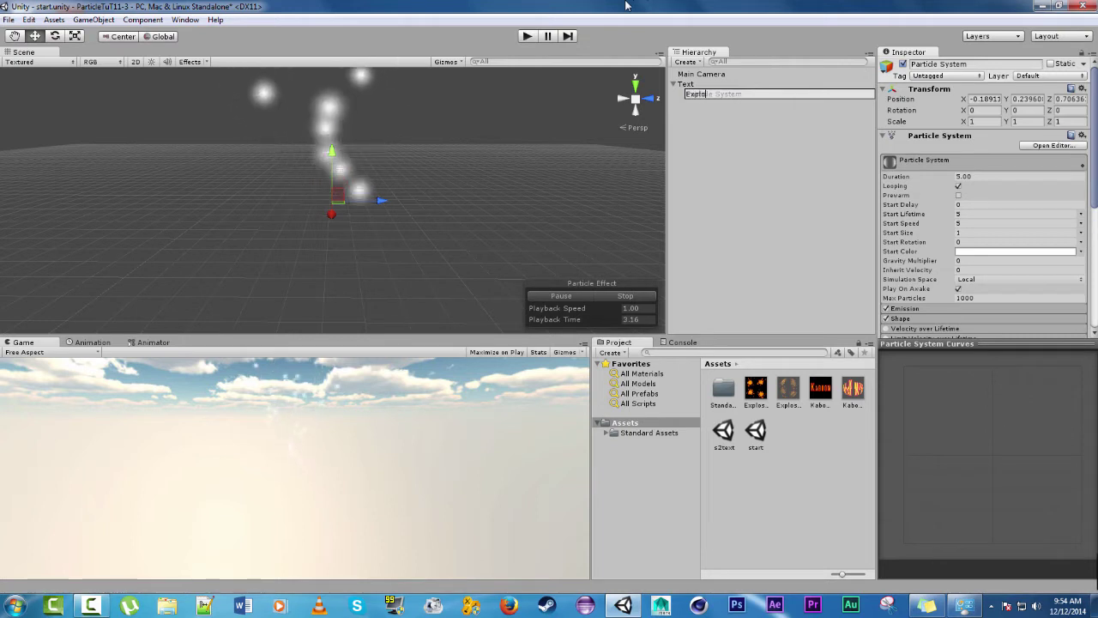
text(sion)
key(Return)
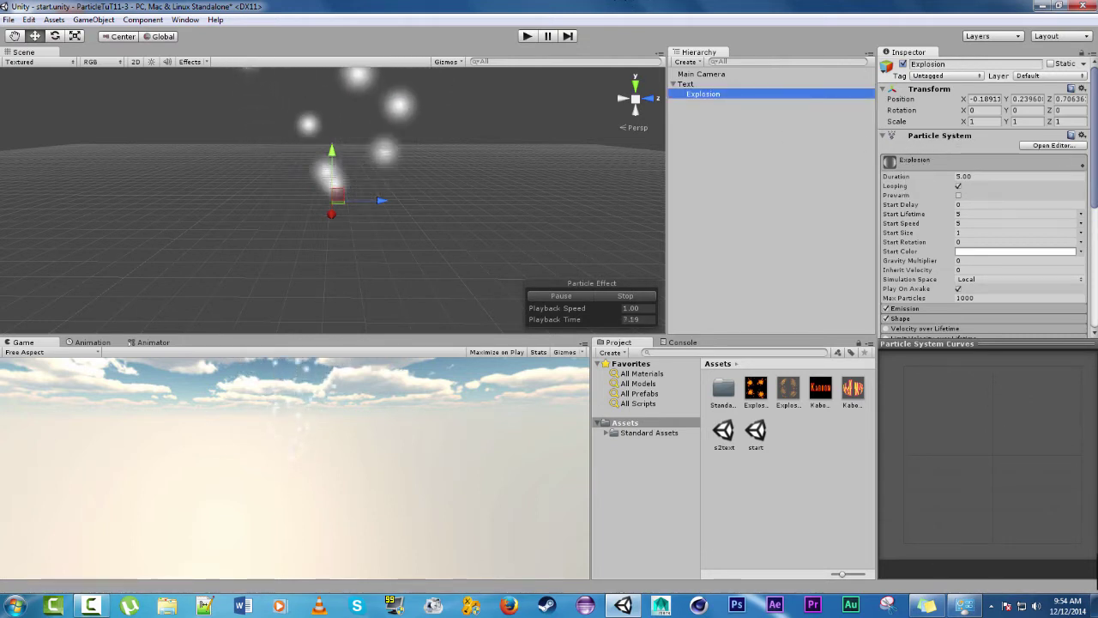
click(611, 295)
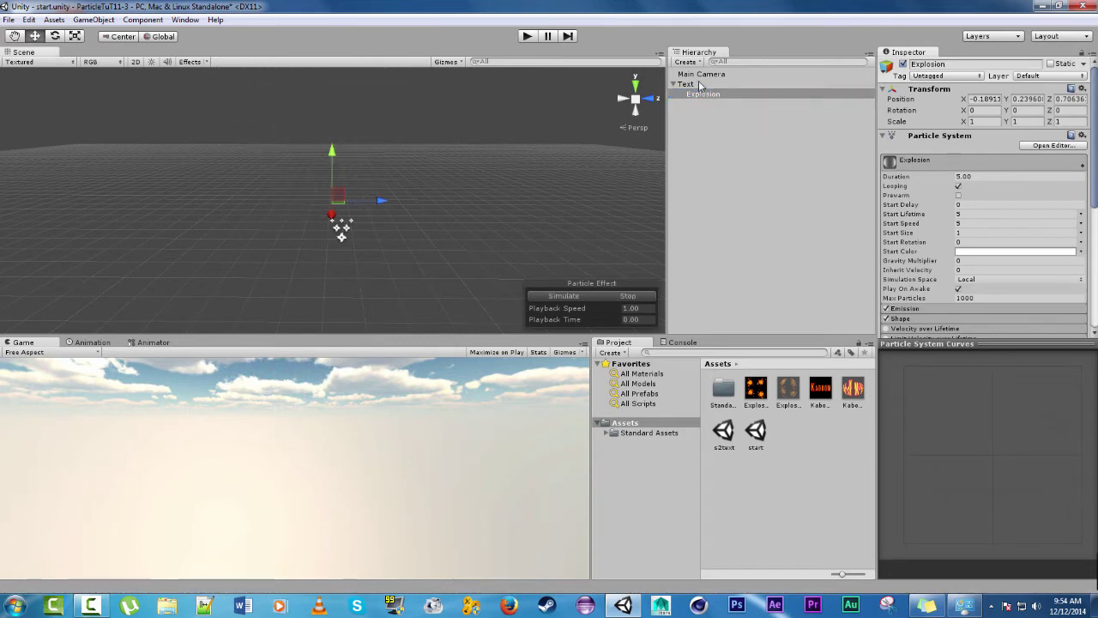
Set Explosion's Duration to 0.7 and turn off Looping
click(979, 178)
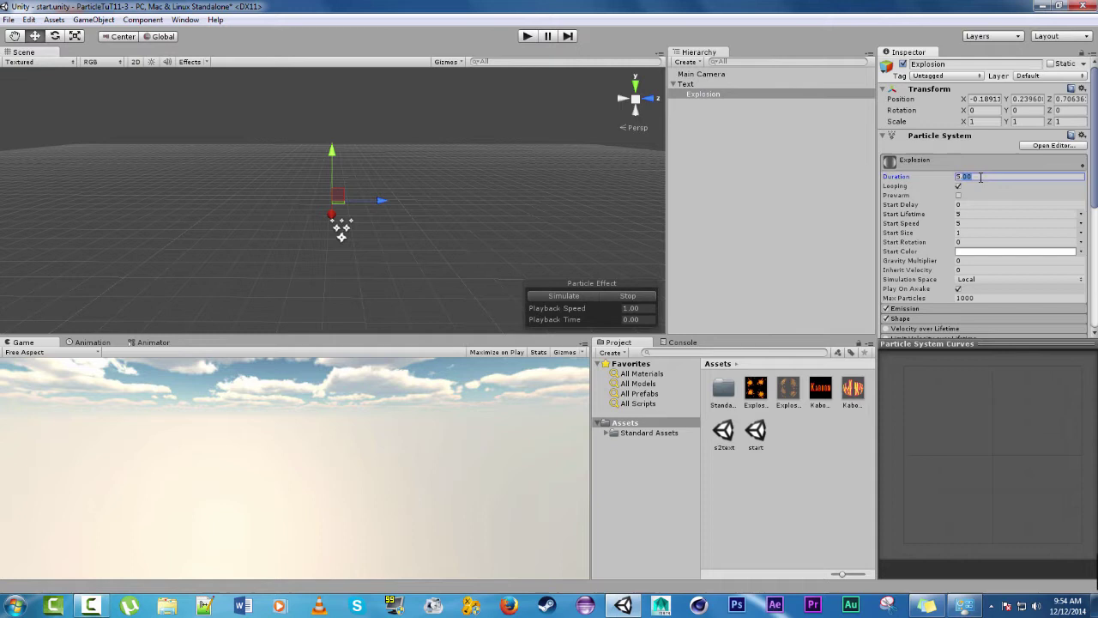
text(.7)
key(Return)
click(958, 186)
scroll(921, 213, down, 3)
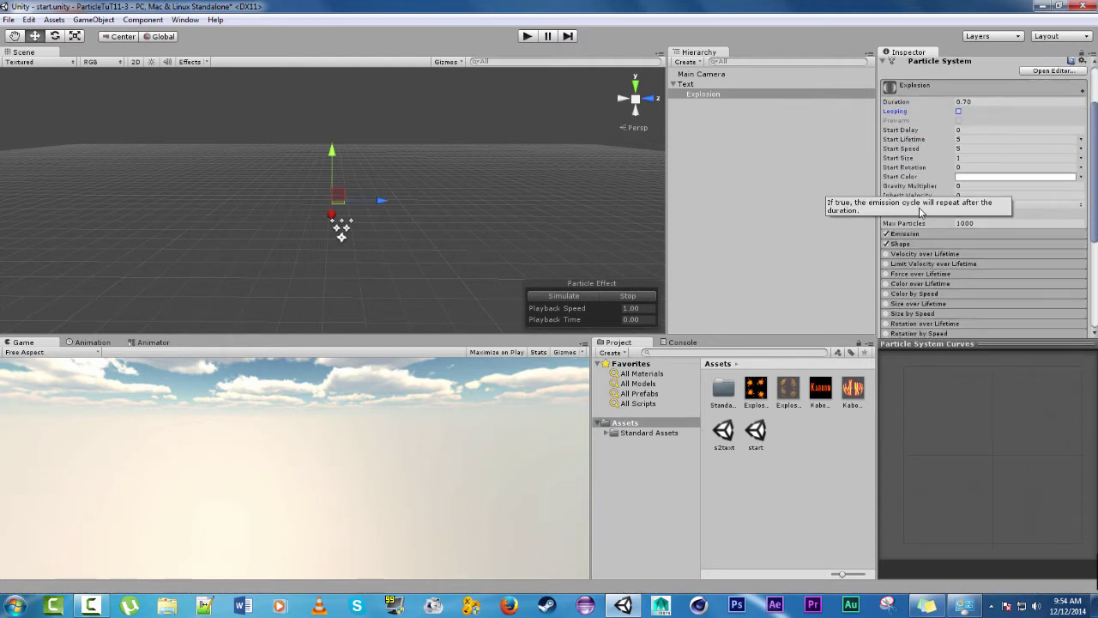
Set Start Delay 0.1, Start Lifetime 0.7, keep Start Speed 5, and set Start Size 3
click(993, 139)
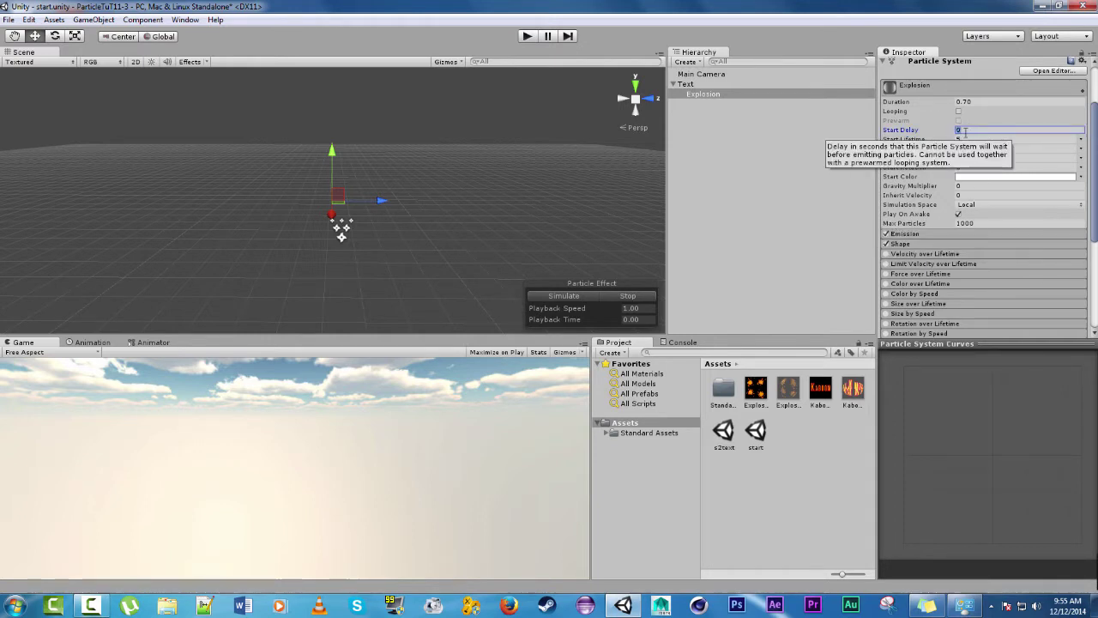
click(970, 130)
text(1)
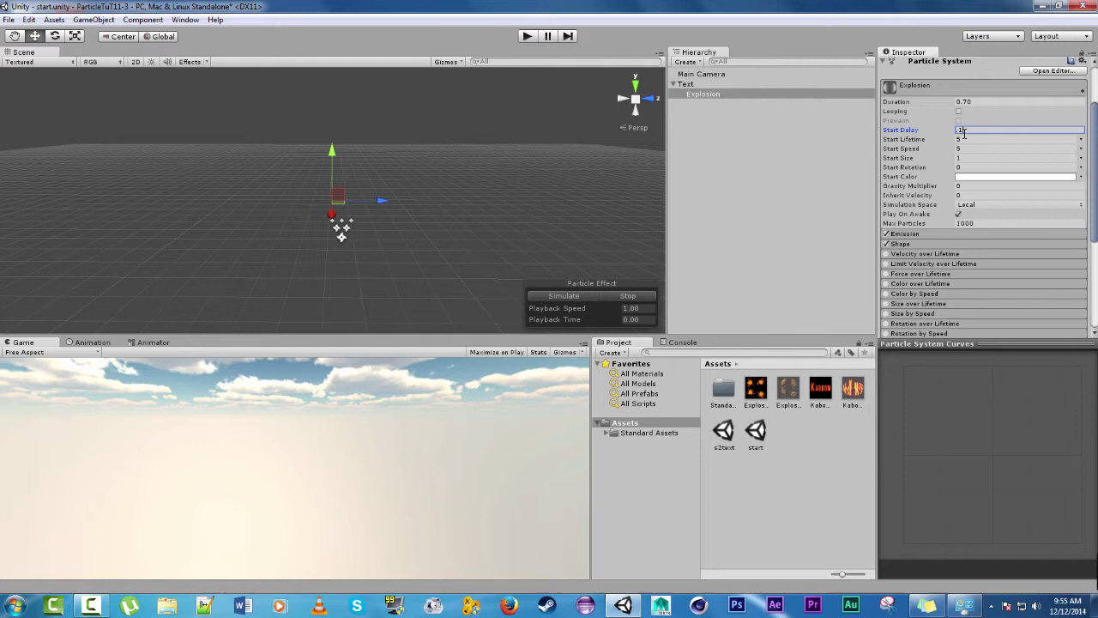
click(966, 138)
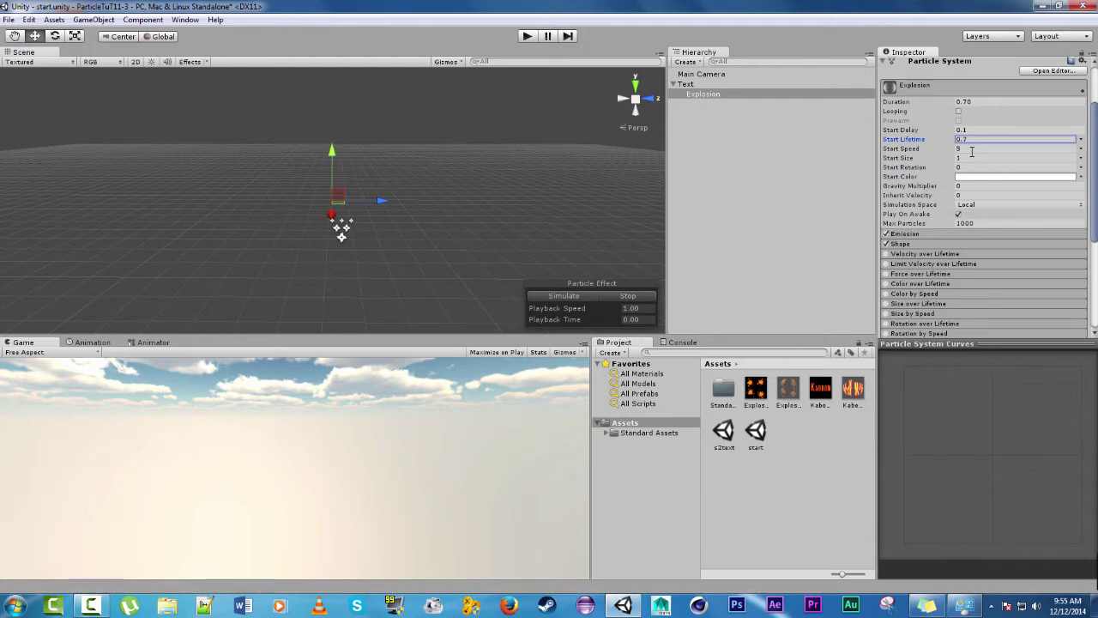
click(972, 150)
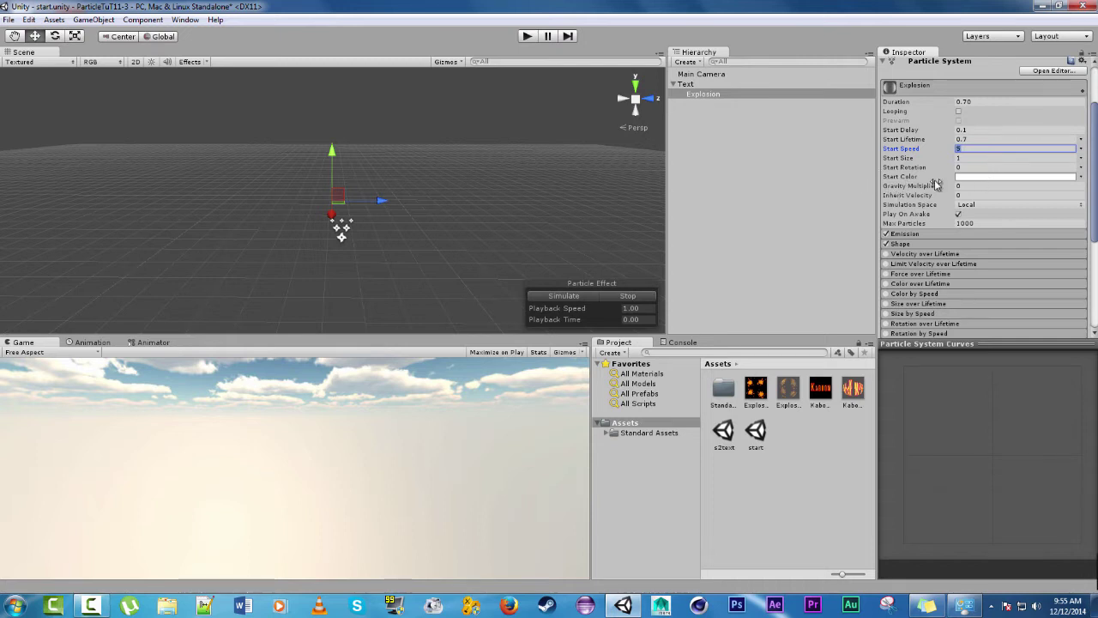
key(Tab)
text(3)
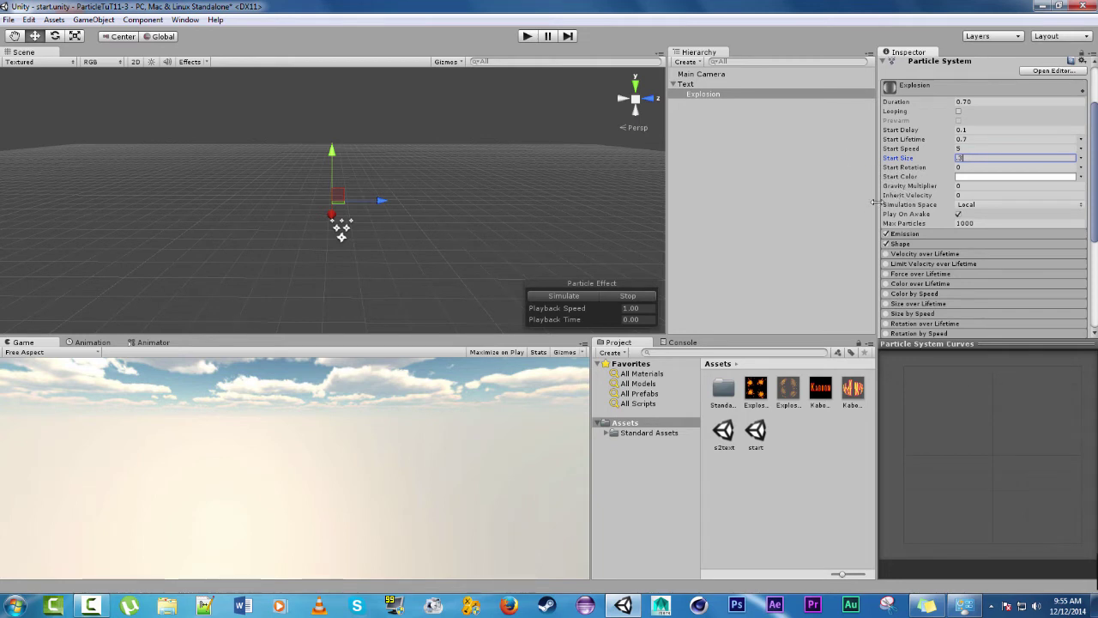
scroll(941, 272, down, 5)
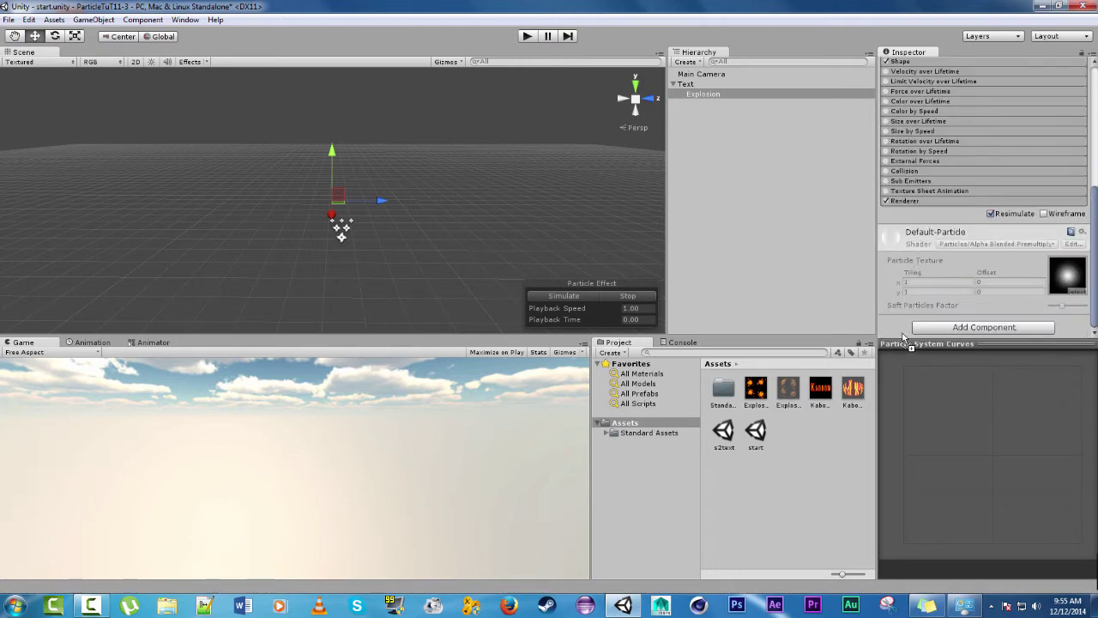
Assign the Explosion material to the particles and enable Texture Sheet Animation
drag(904, 337, 906, 331)
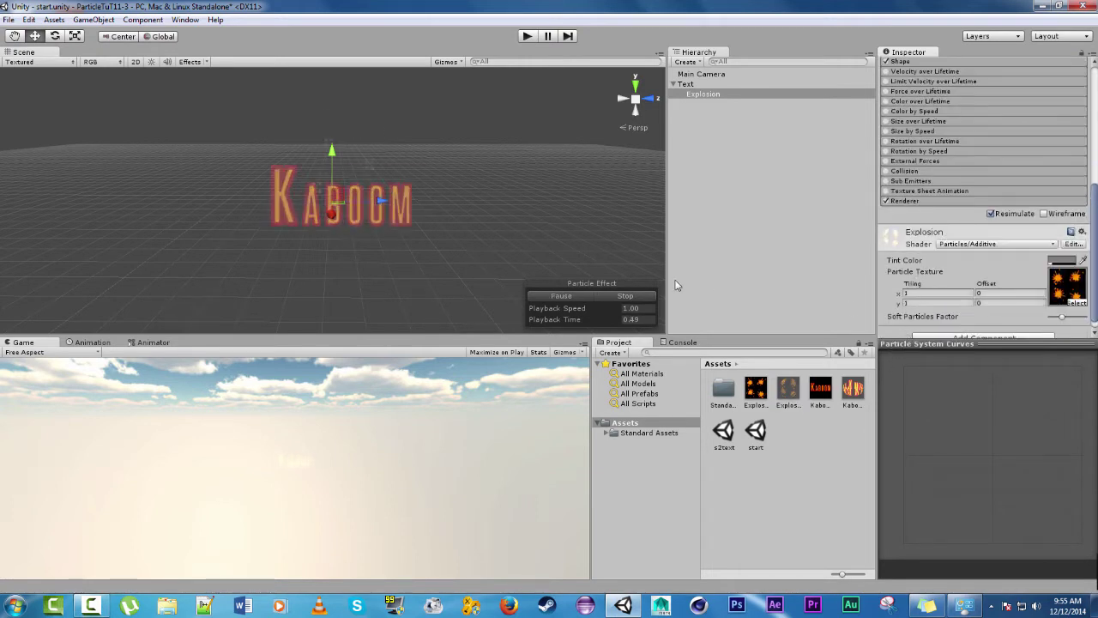
click(611, 292)
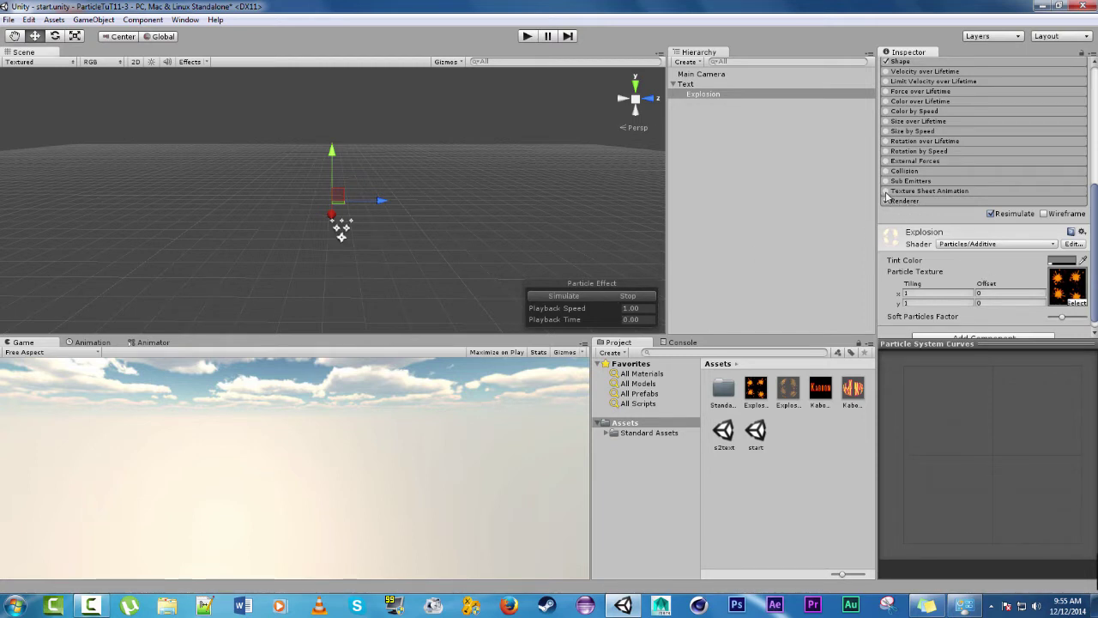
click(887, 192)
click(909, 191)
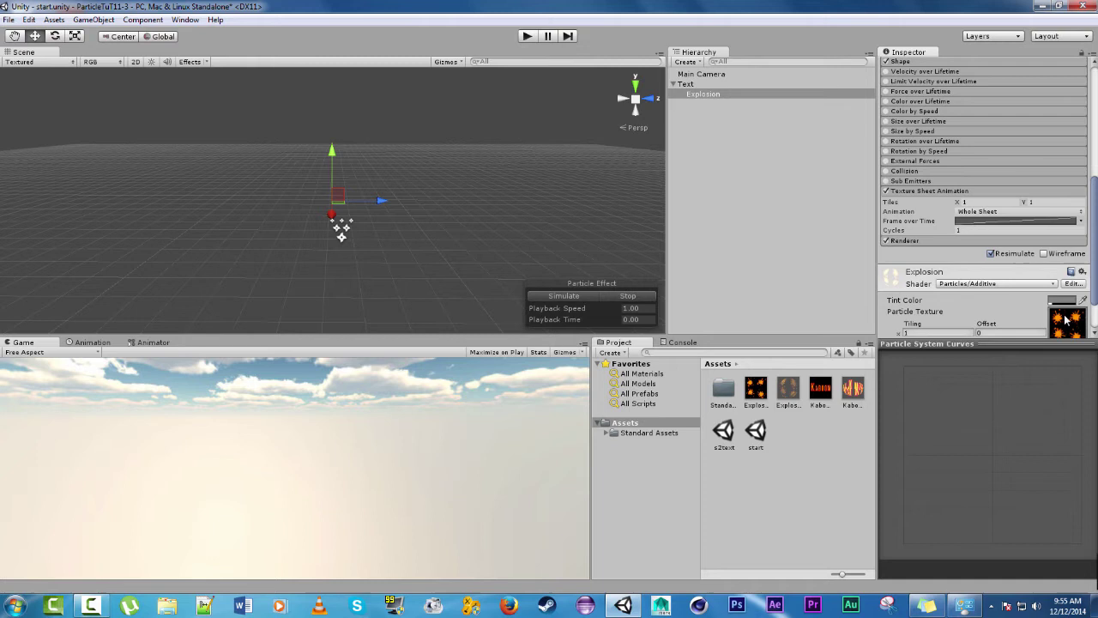
scroll(1065, 319, down, 3)
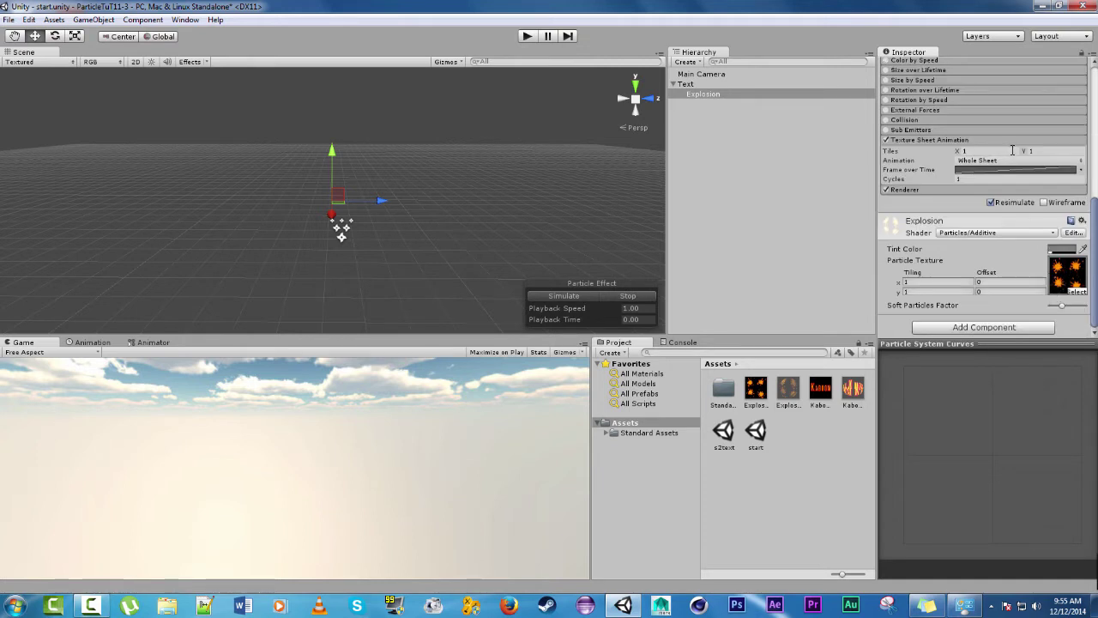
Set the Texture Sheet Animation tiles to 2 by 2
click(983, 150)
key(Tab)
text(2)
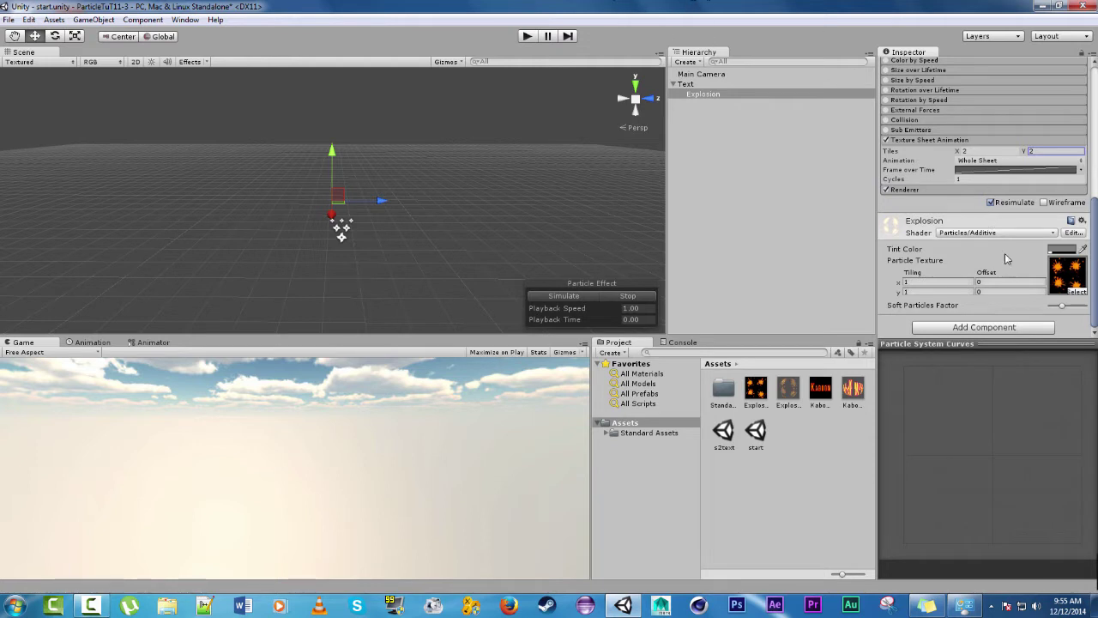
scroll(978, 136, up, 3)
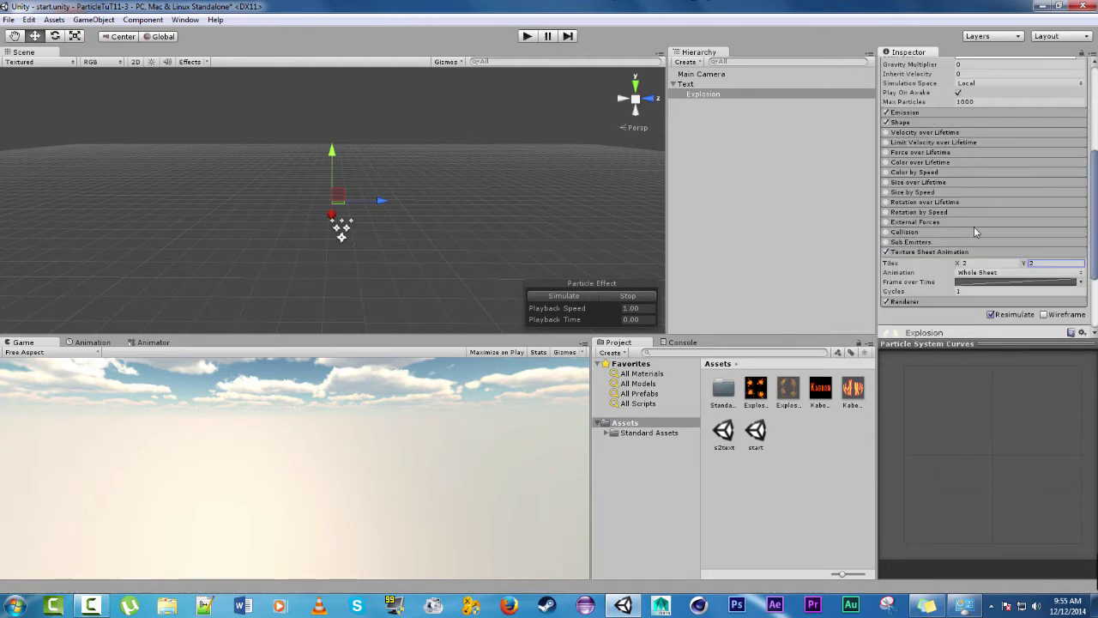
click(951, 252)
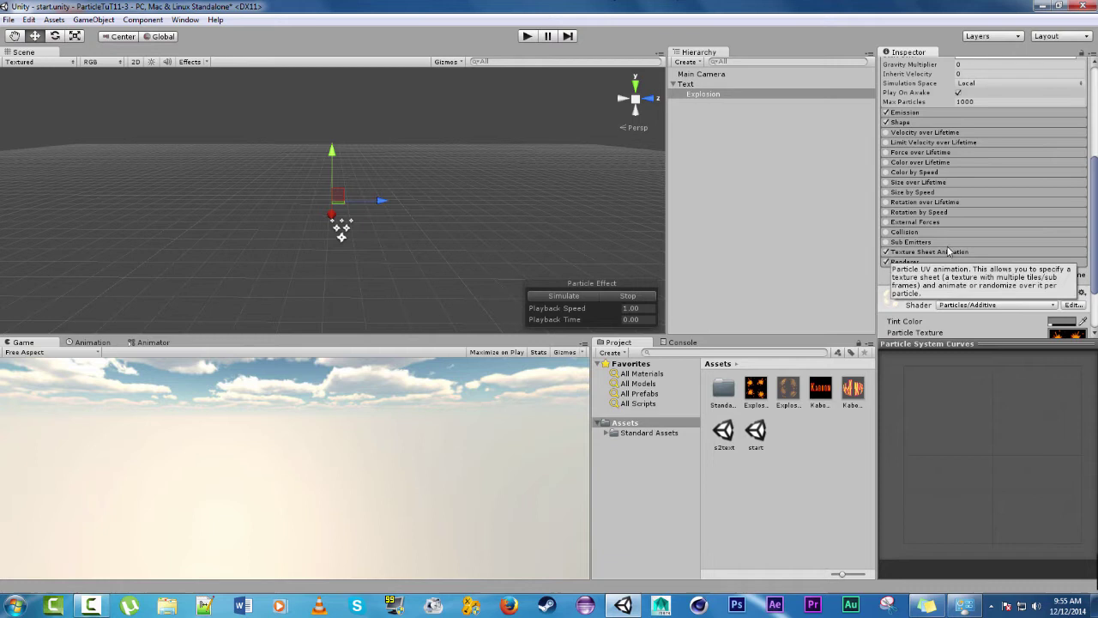
Enable Rotation over Lifetime with random 0–360 angular velocity, and enable Size by Speed
click(886, 202)
click(914, 203)
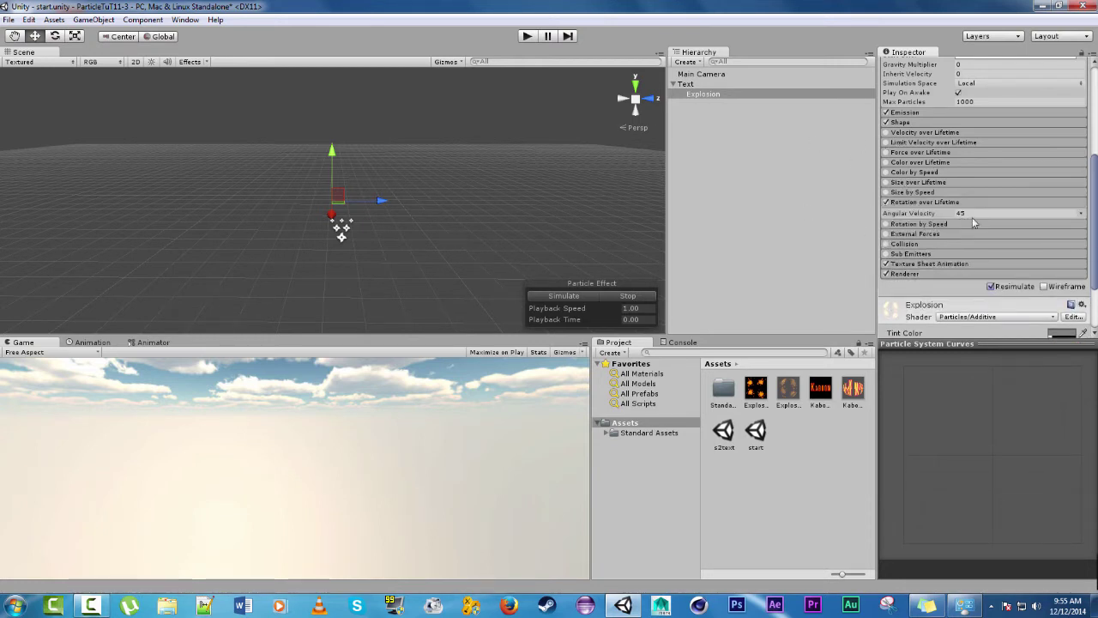
click(1080, 215)
click(1000, 256)
click(1027, 213)
click(887, 192)
Make Explosion's Size by Speed curve a linear ramp starting at about 0.64
click(915, 193)
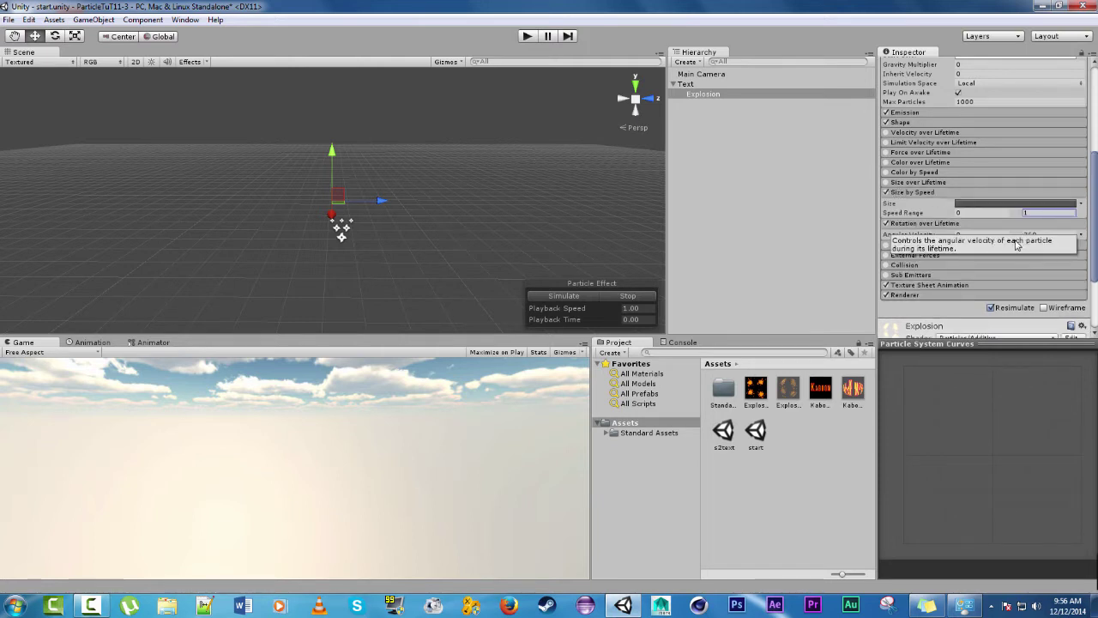
click(1027, 204)
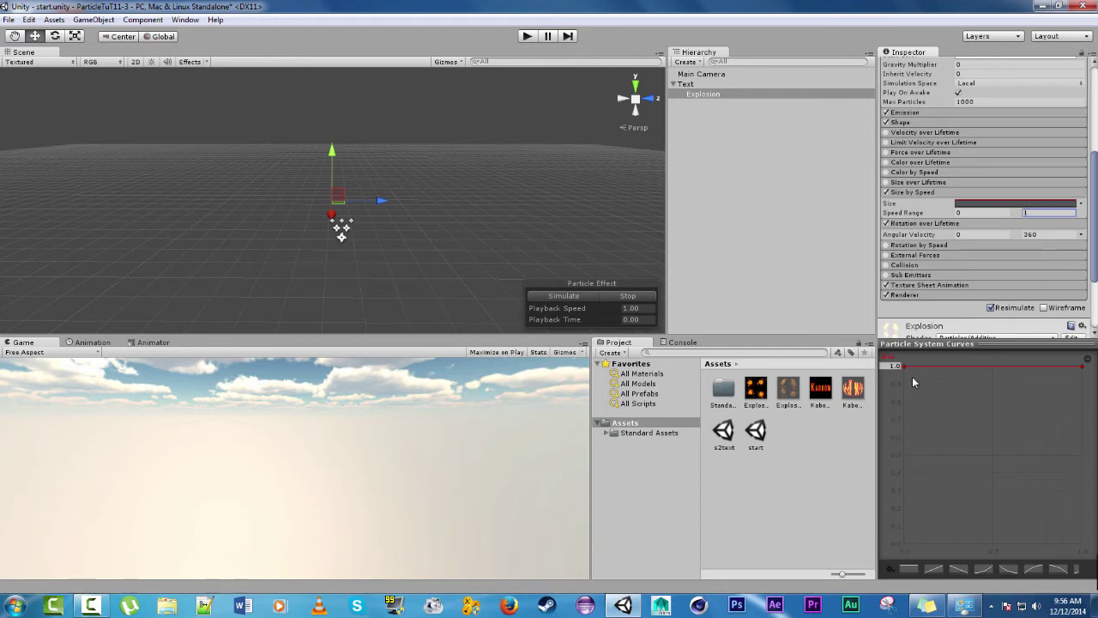
click(911, 371)
drag(906, 370, 904, 432)
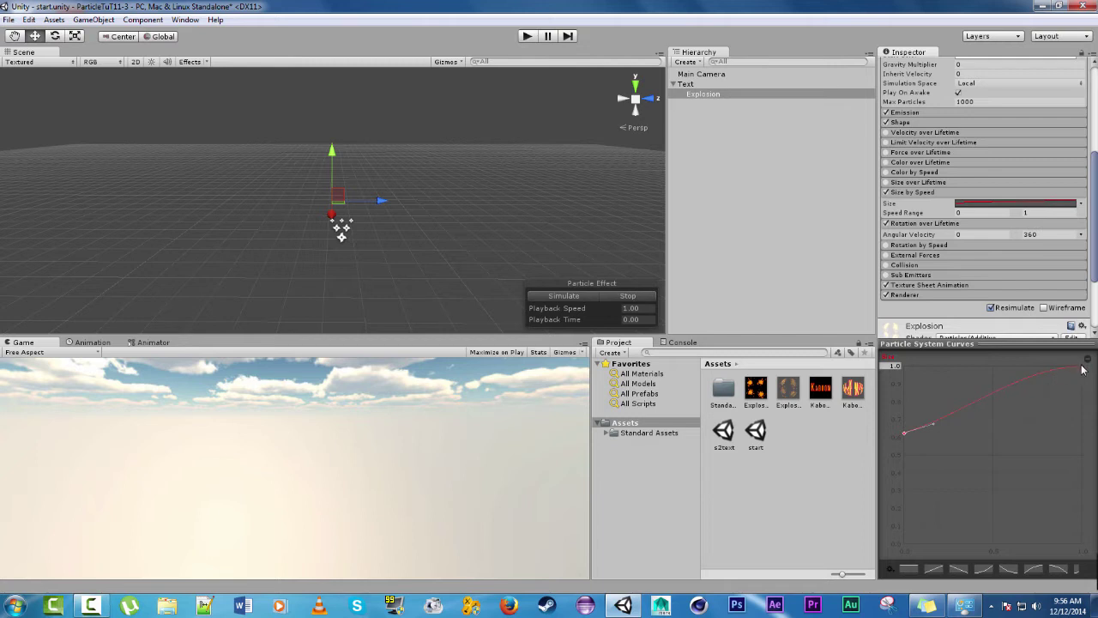
click(934, 569)
drag(906, 525, 874, 431)
Make Text's size curve a linear ramp from about 0.2 and replay the KABOOM preview
click(755, 84)
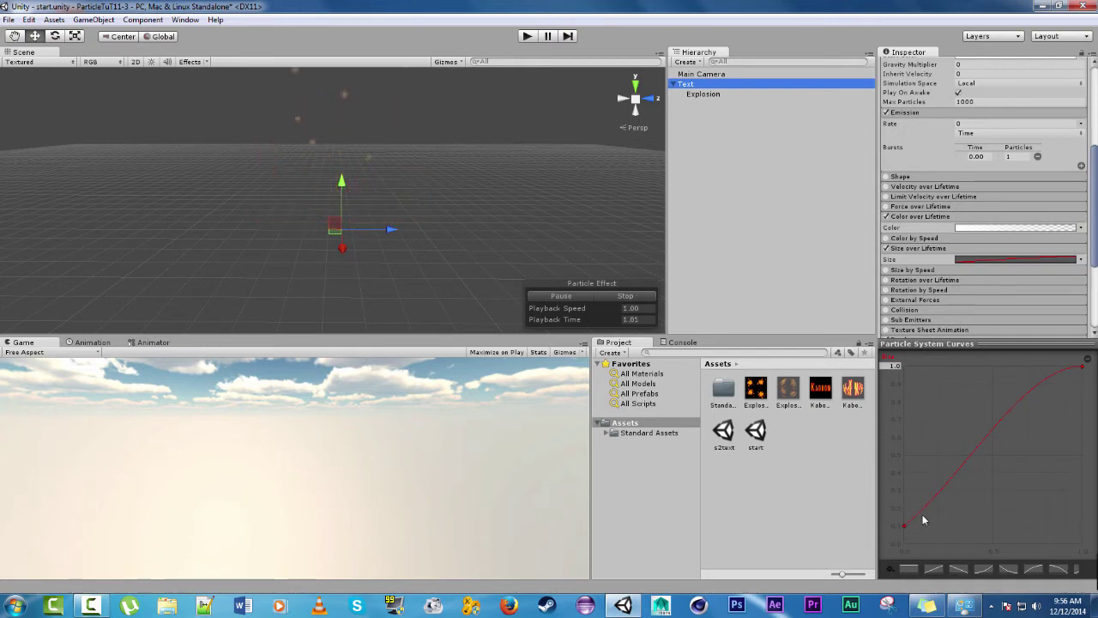
click(935, 569)
drag(903, 543, 903, 506)
click(625, 296)
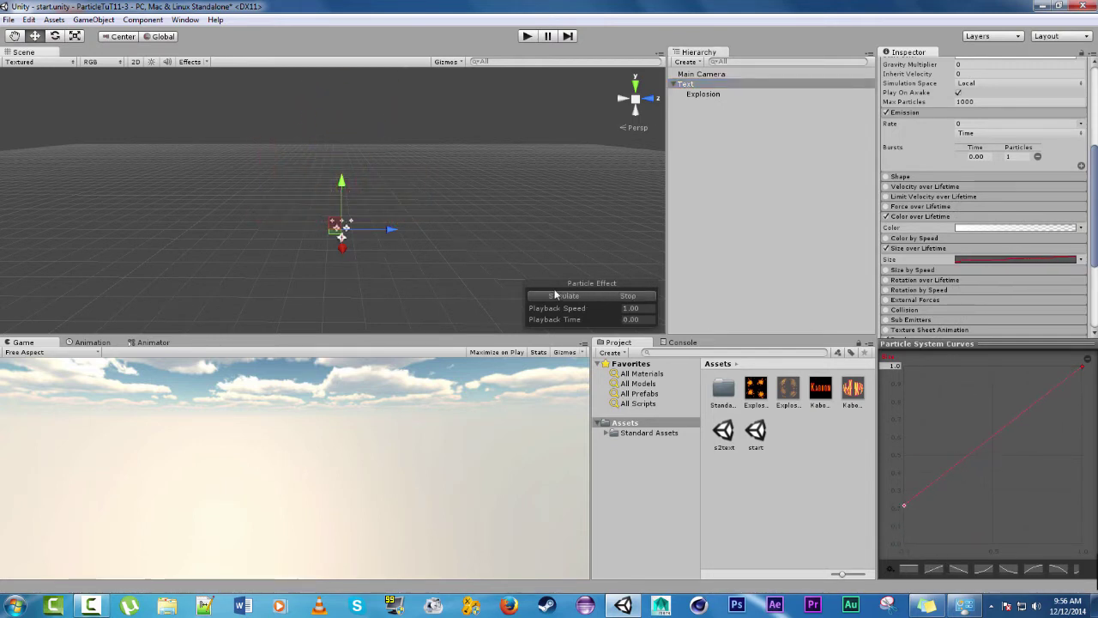
click(560, 296)
Select Explosion and replay the combined particle preview
click(702, 94)
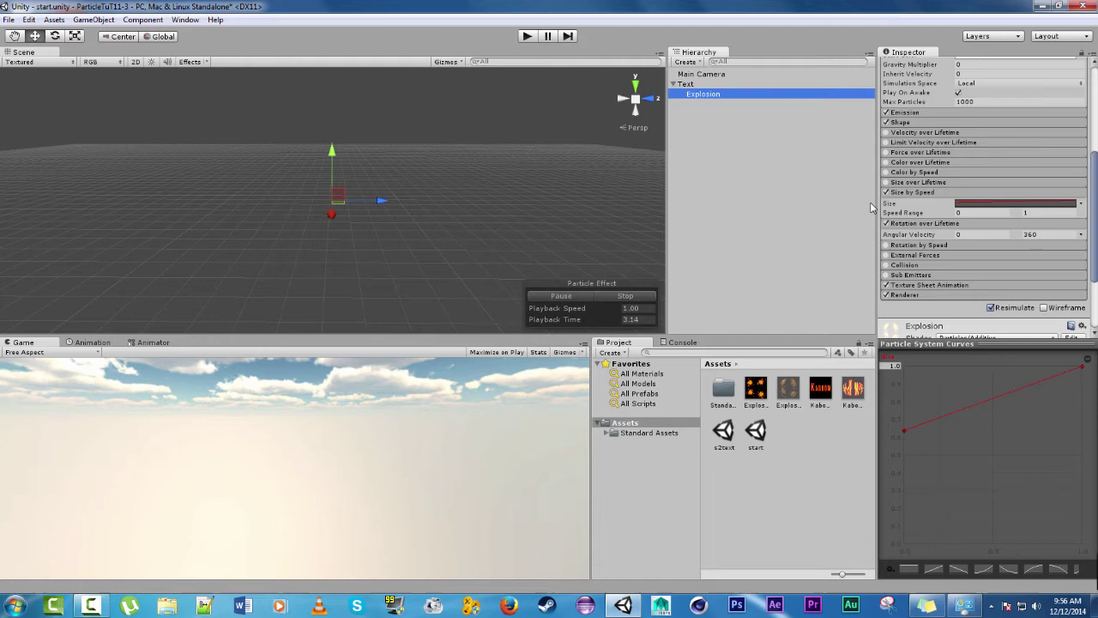
click(635, 295)
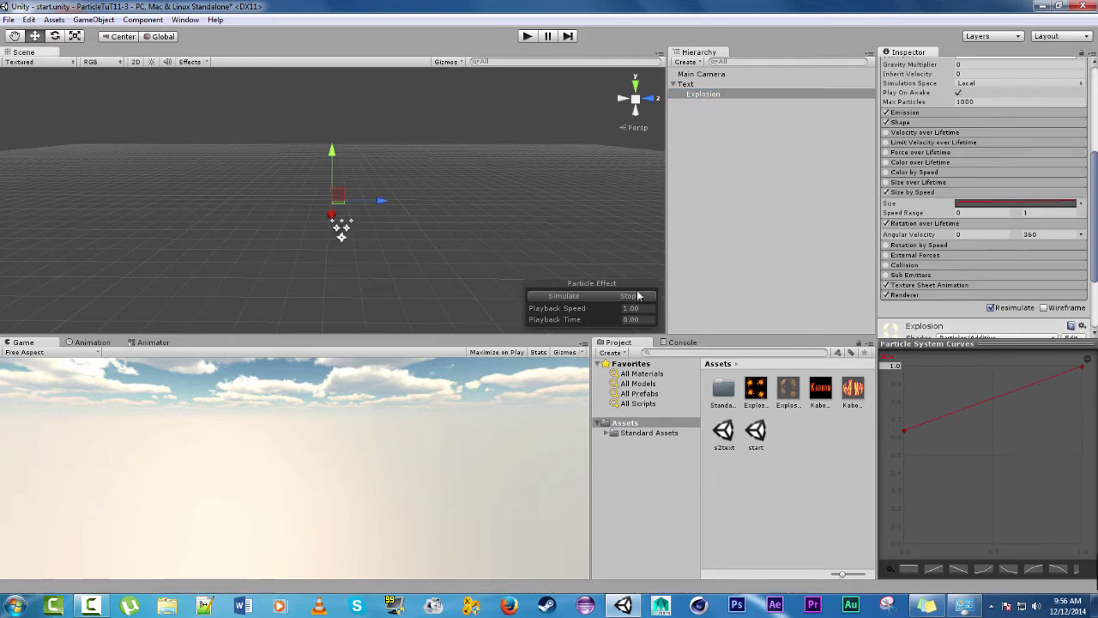
click(551, 298)
Change Explosion's Emission Rate from 10 to 200 and preview the glowing particle cloud
scroll(943, 233, up, 3)
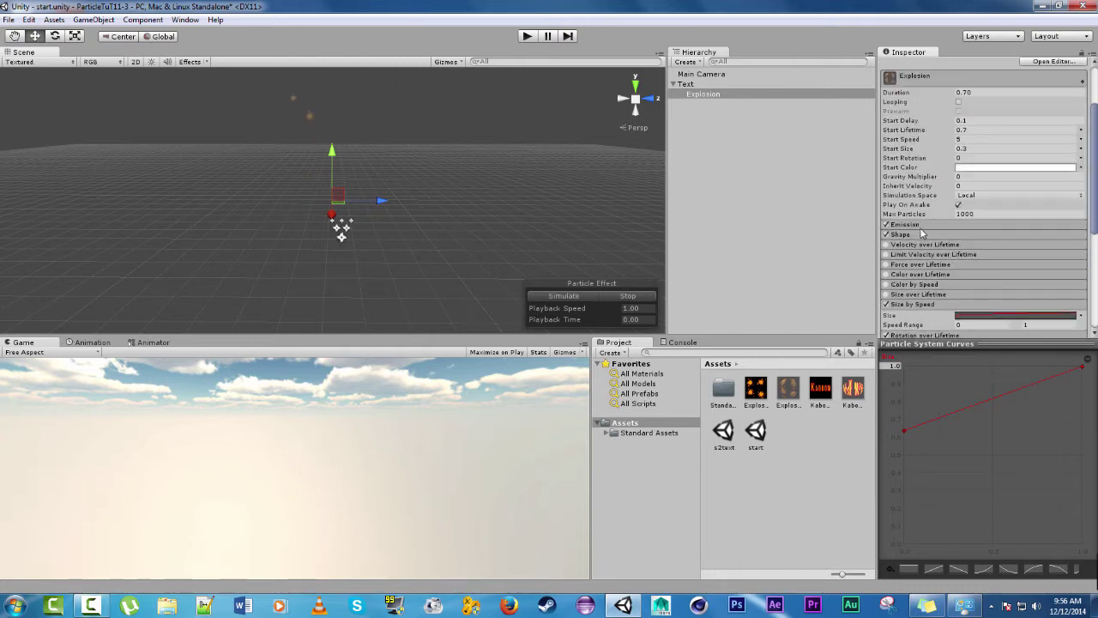
click(909, 225)
click(963, 235)
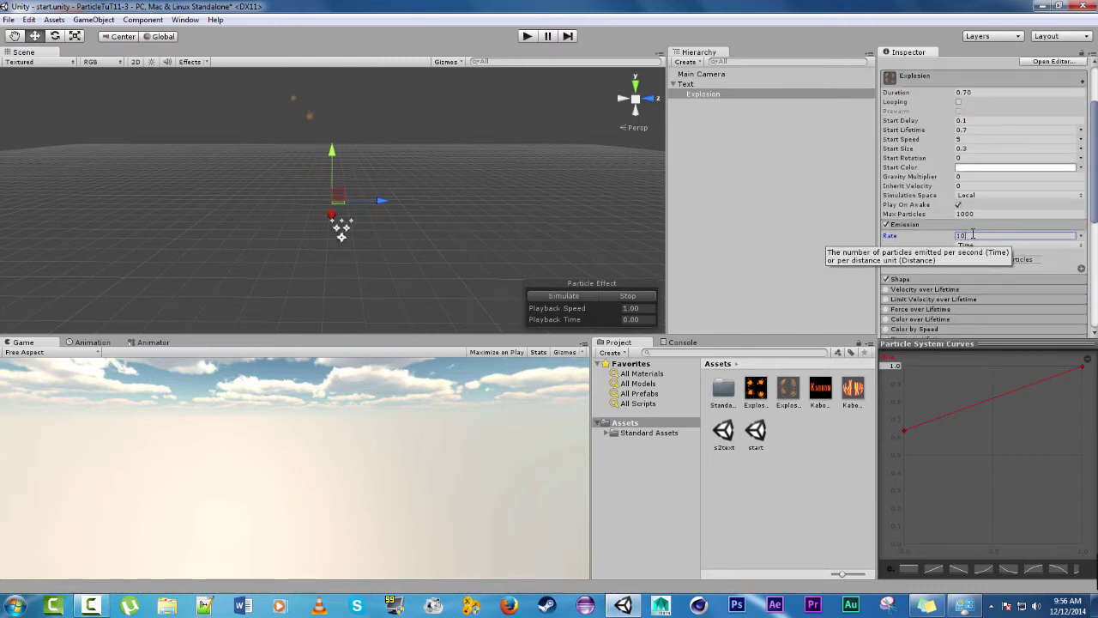
double_click(973, 233)
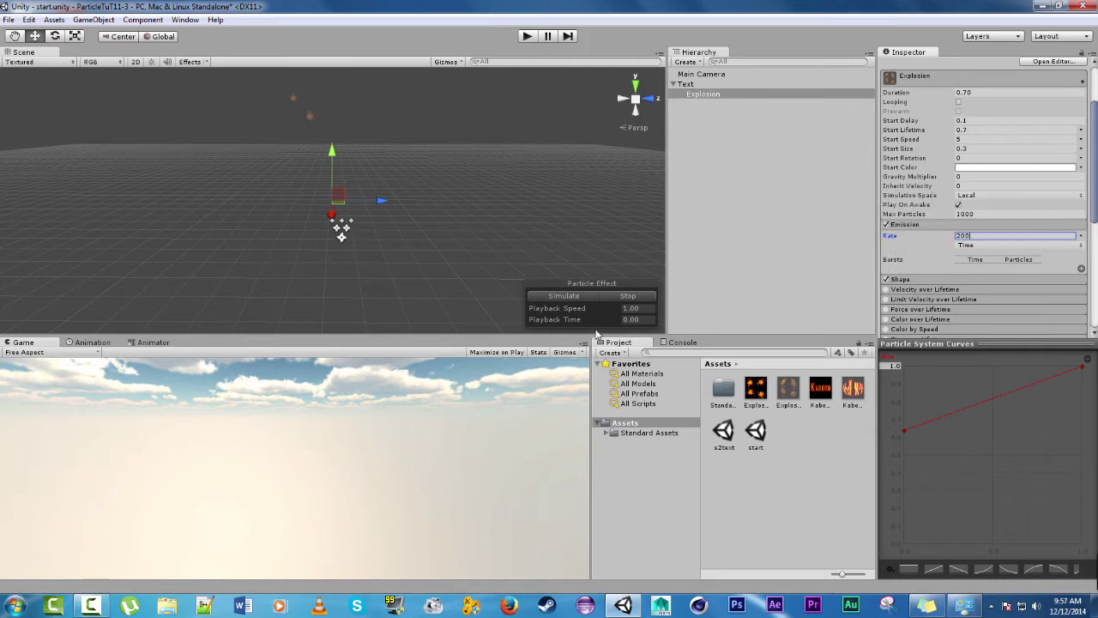
click(583, 298)
click(586, 300)
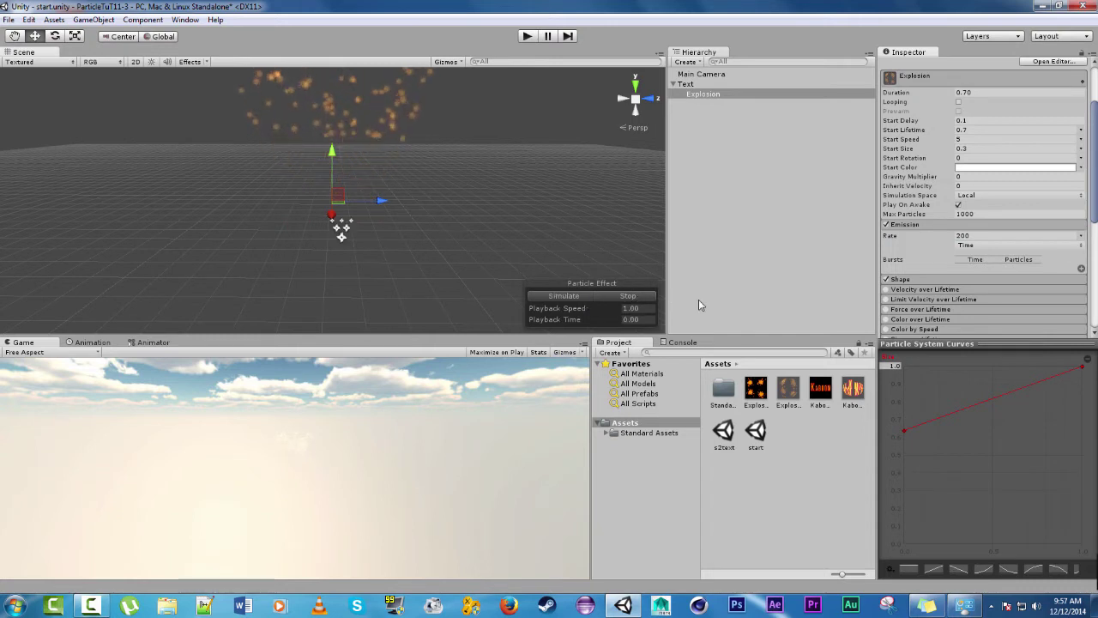
Change the Explosion emitter shape from Cone to Sphere with radius 2.55
click(934, 283)
scroll(934, 283, down, 3)
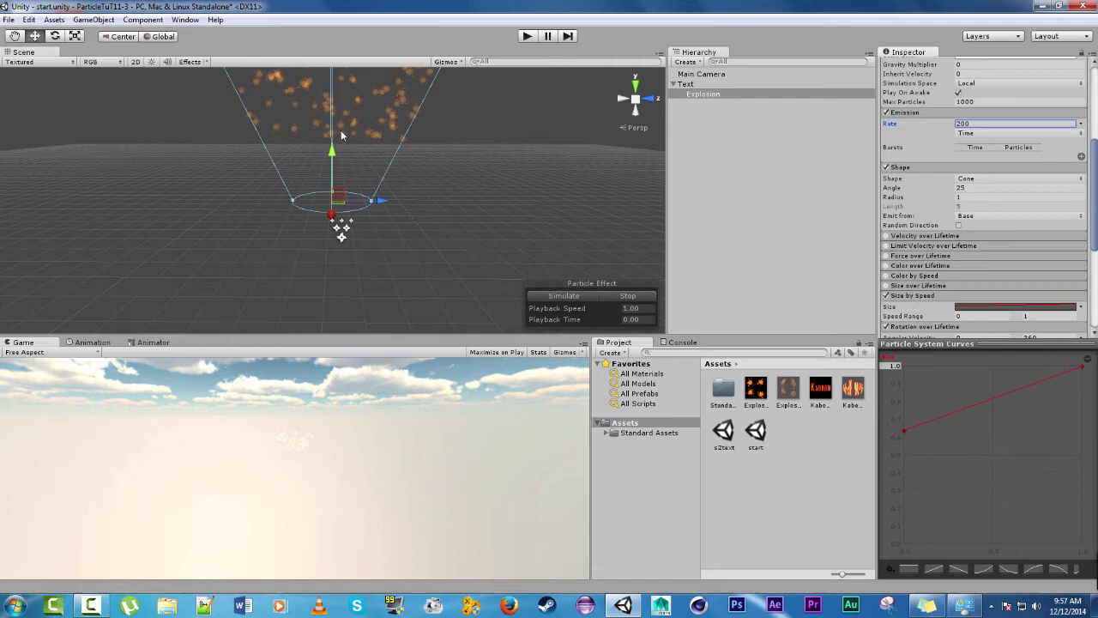
click(969, 179)
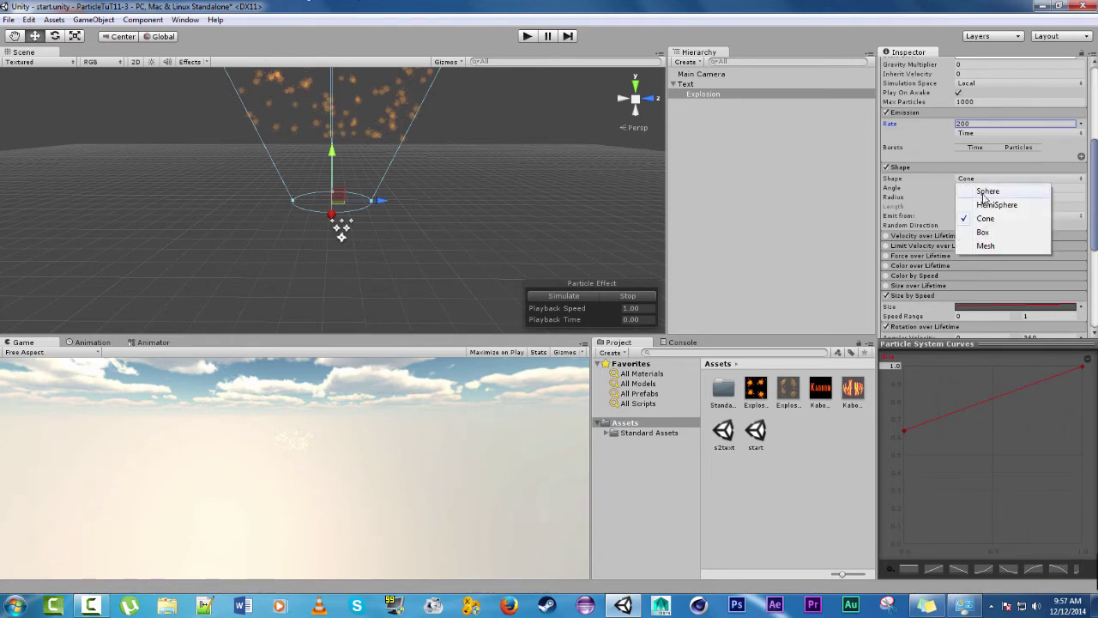
click(987, 194)
click(963, 188)
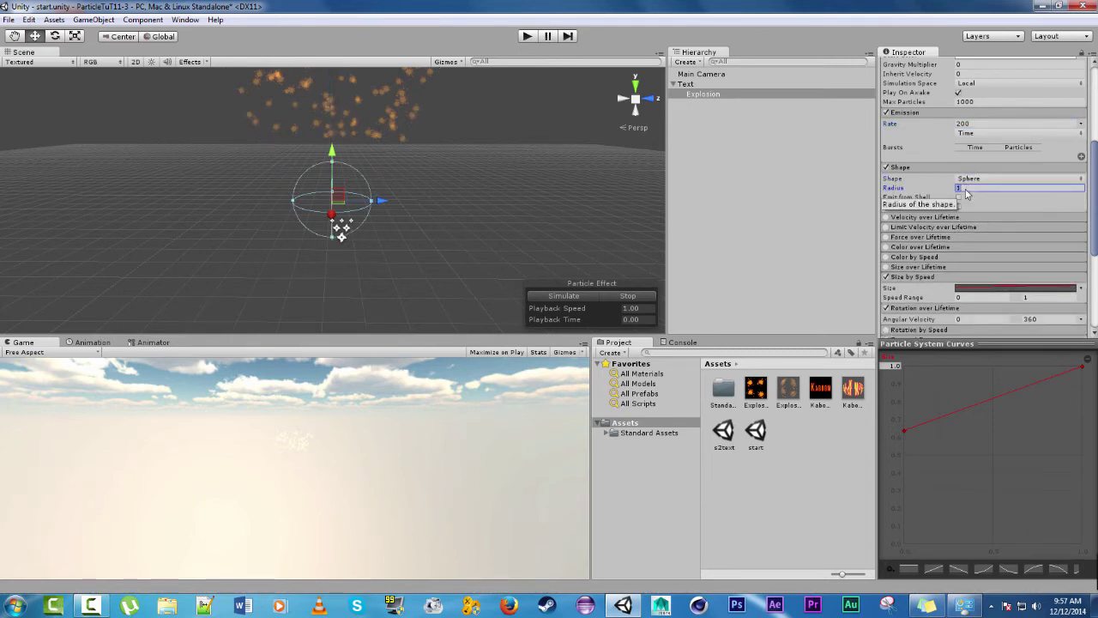
text(2.55)
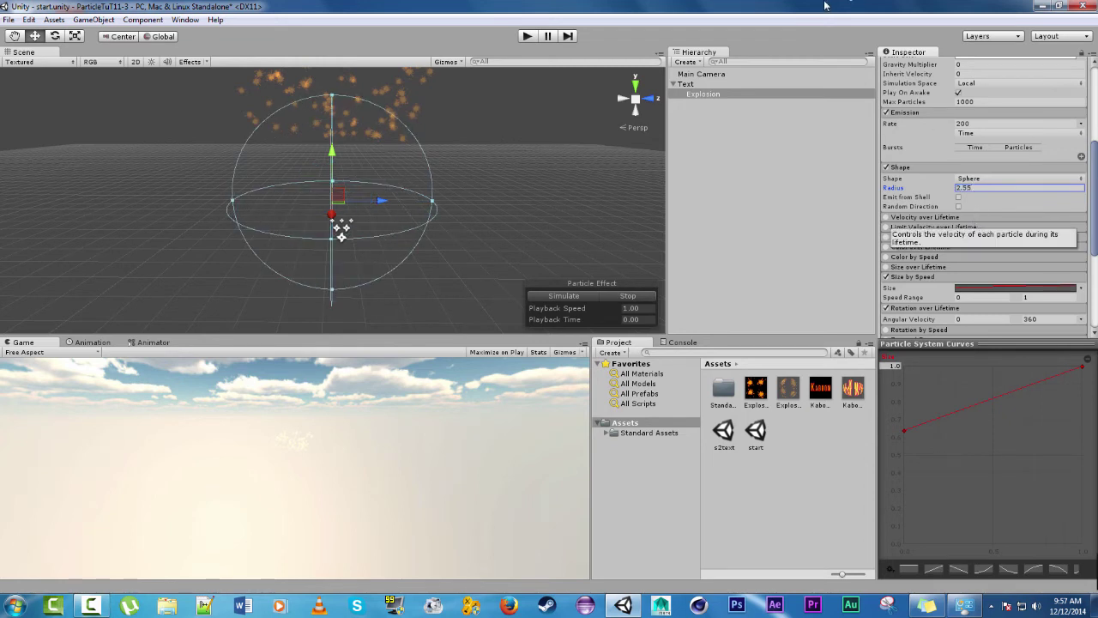
click(581, 297)
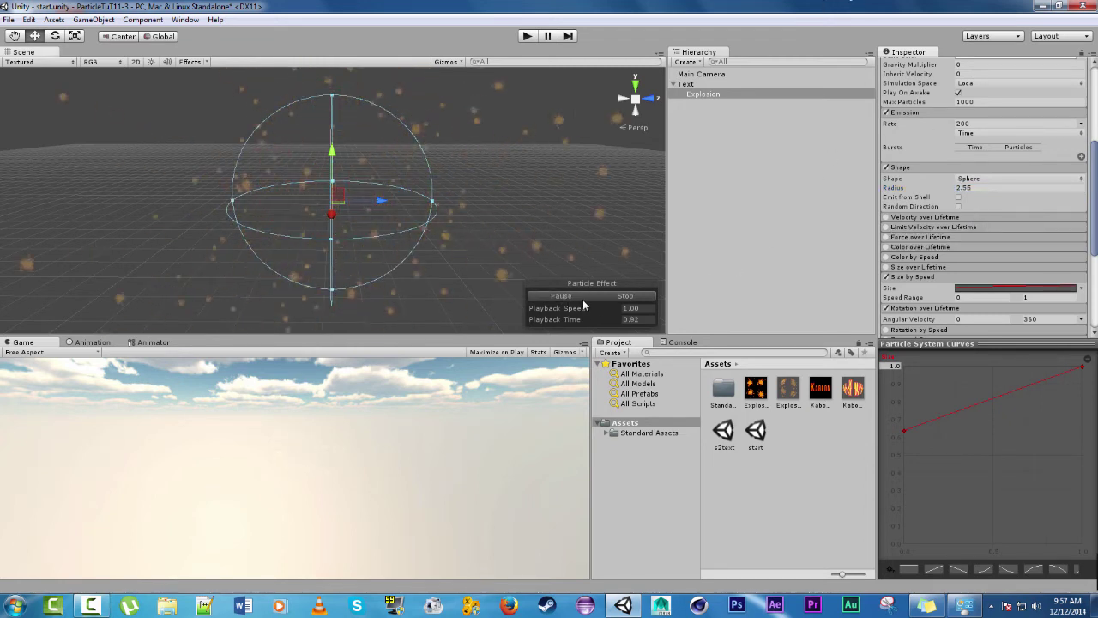
Replay the sphere burst preview and stop it once it fades
scroll(415, 180, down, 2)
scroll(363, 248, down, 3)
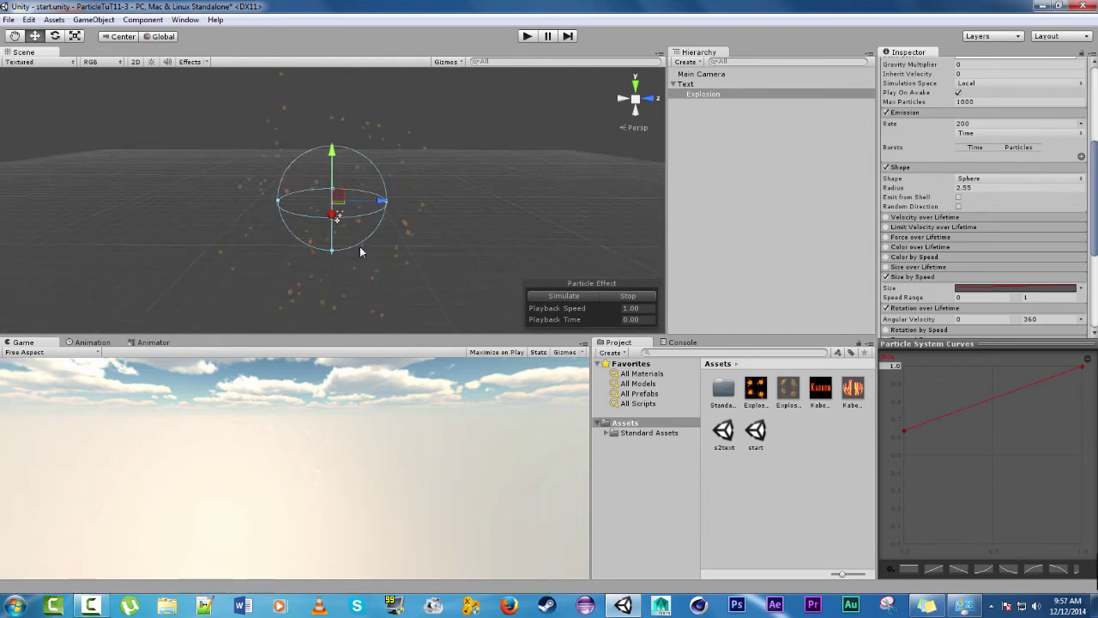
click(564, 296)
click(566, 296)
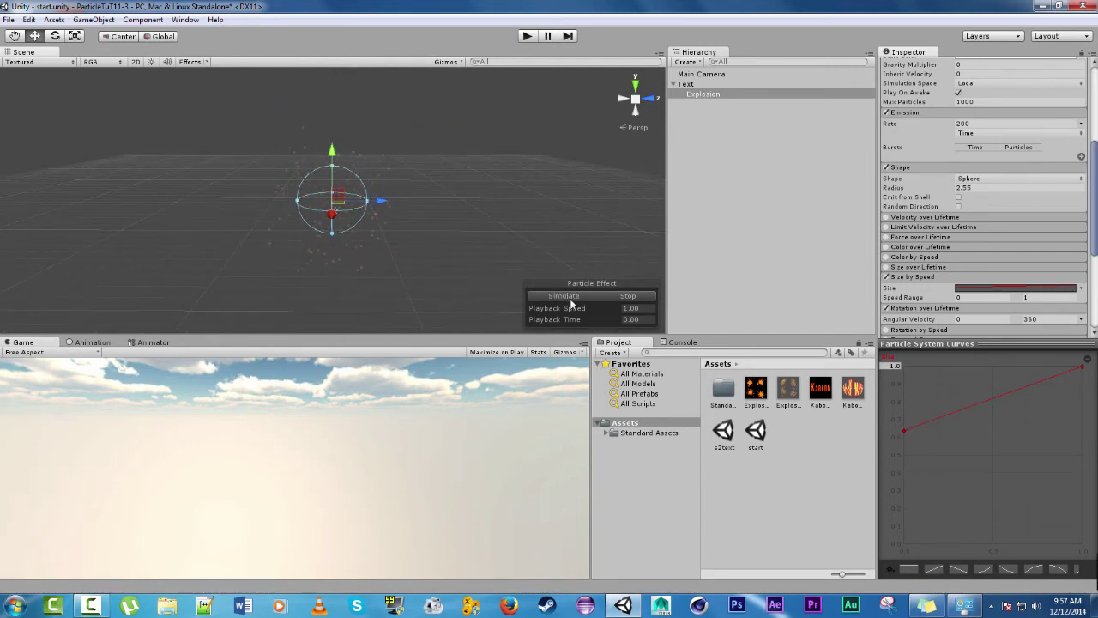
Enable Color over Lifetime with the gradient's end alpha at 0, then preview the fade
click(926, 247)
click(886, 247)
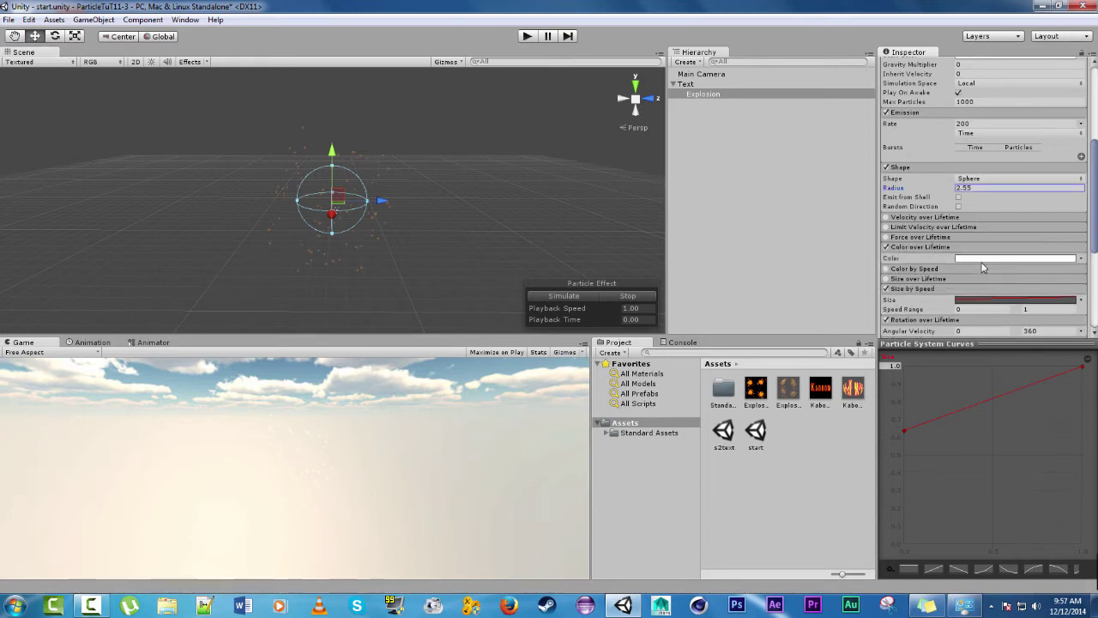
click(978, 258)
click(221, 26)
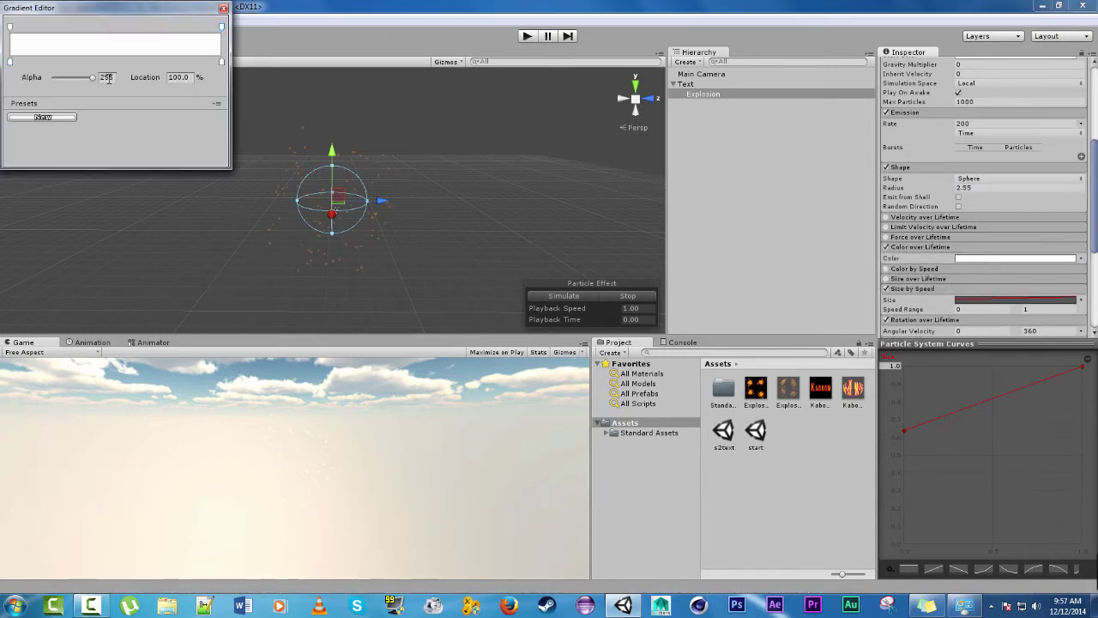
drag(92, 77, 8, 79)
click(223, 9)
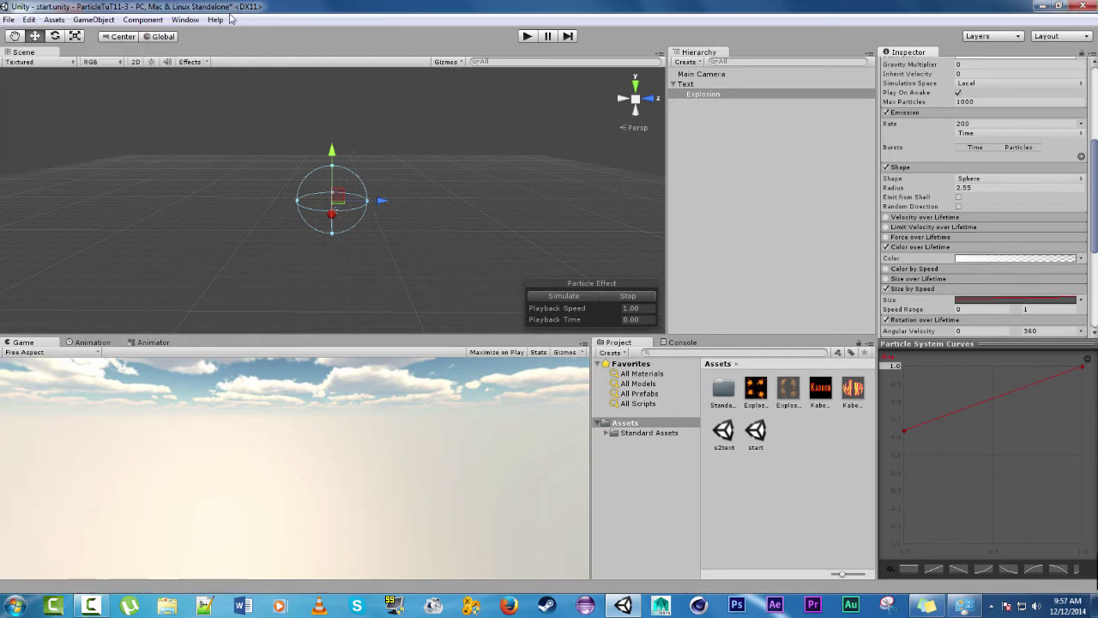
click(585, 296)
Raise Explosion's Emission Rate to 500 and play the preview
scroll(990, 240, up, 5)
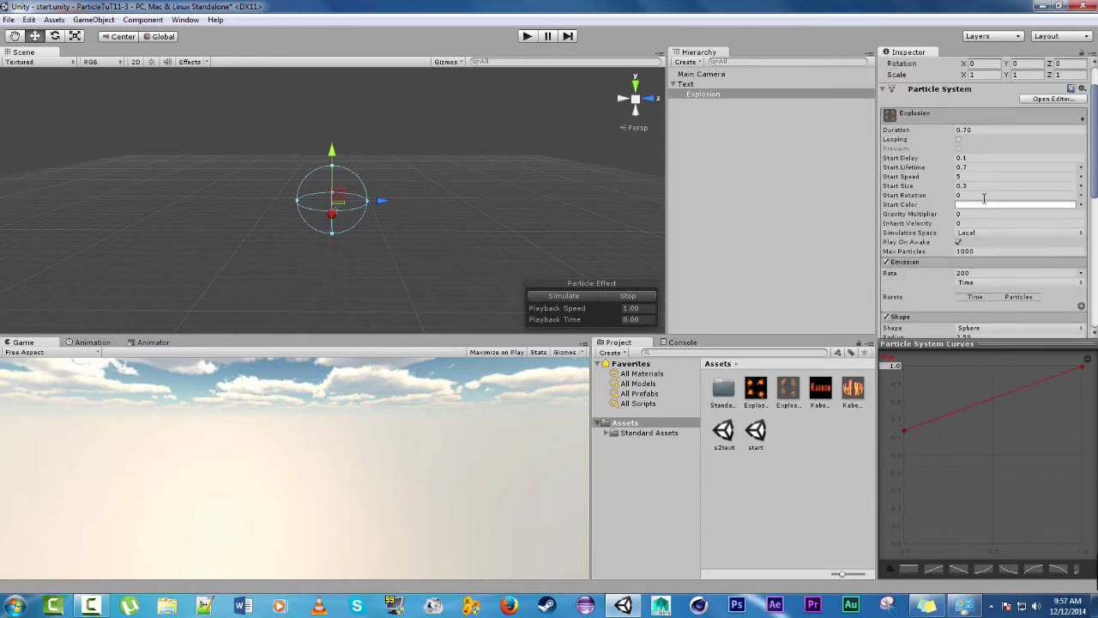
scroll(983, 192, down, 4)
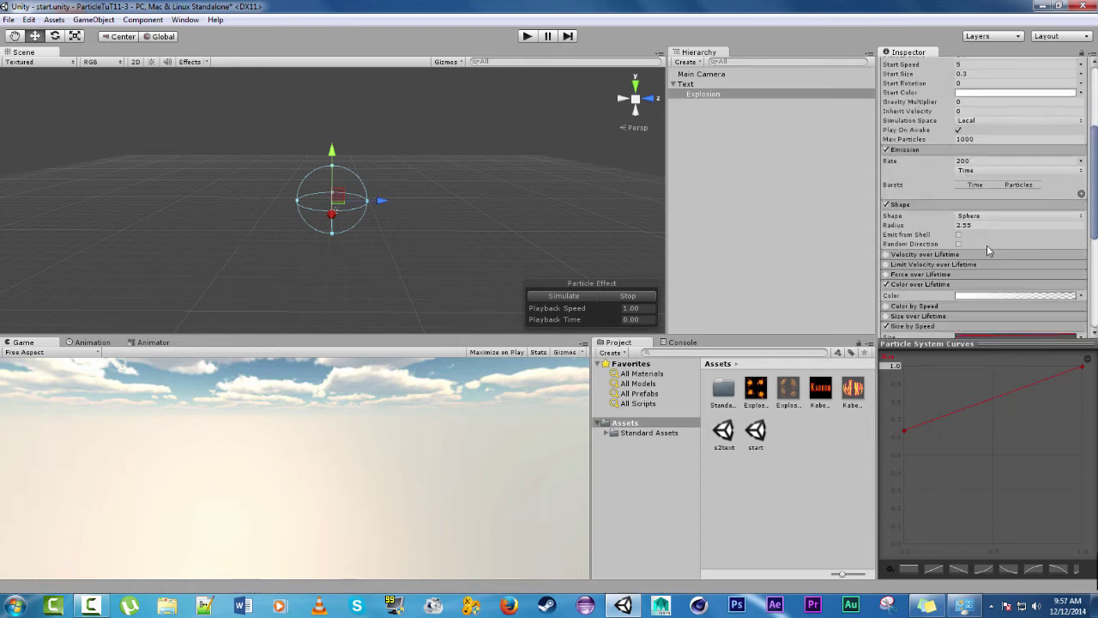
click(996, 160)
text(50)
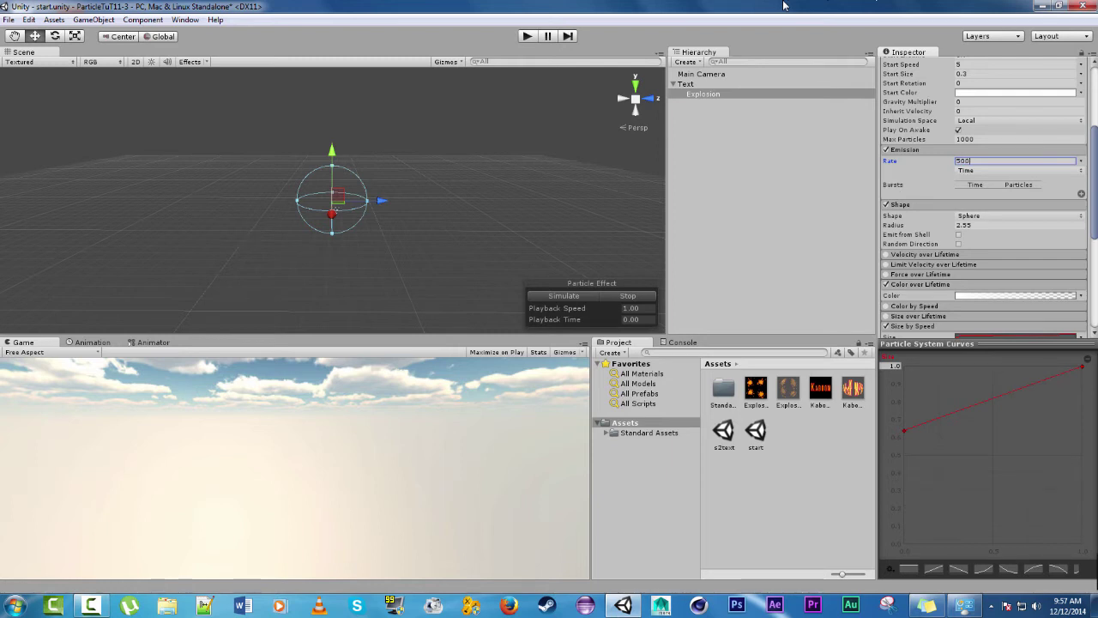
click(633, 299)
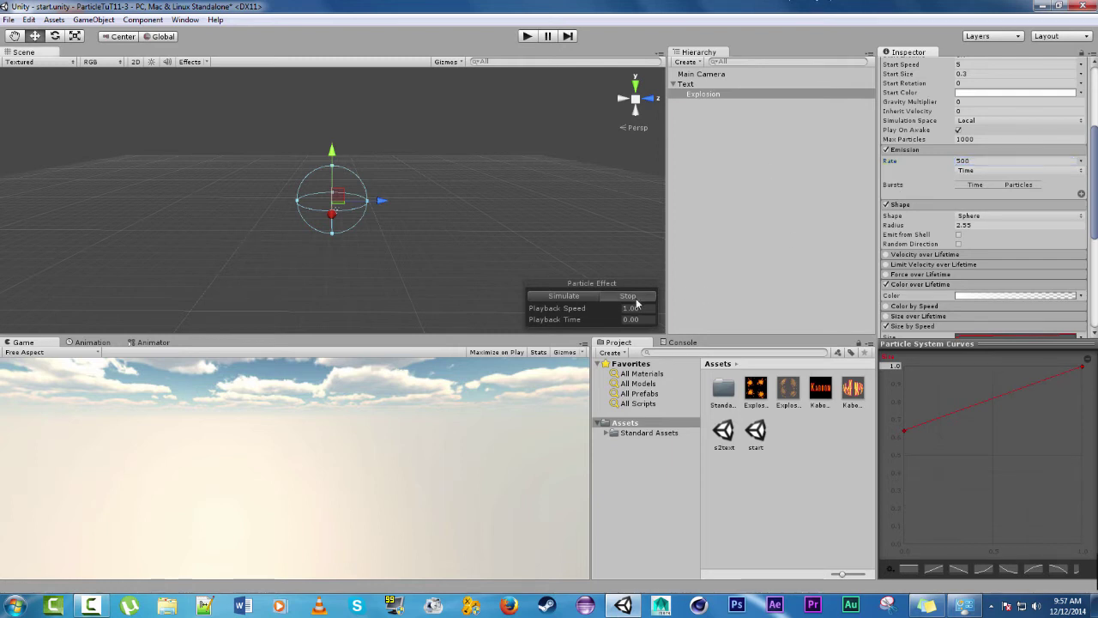
click(552, 296)
Replay the Kaboom burst from several orbited viewing angles
scroll(526, 247, up, 2)
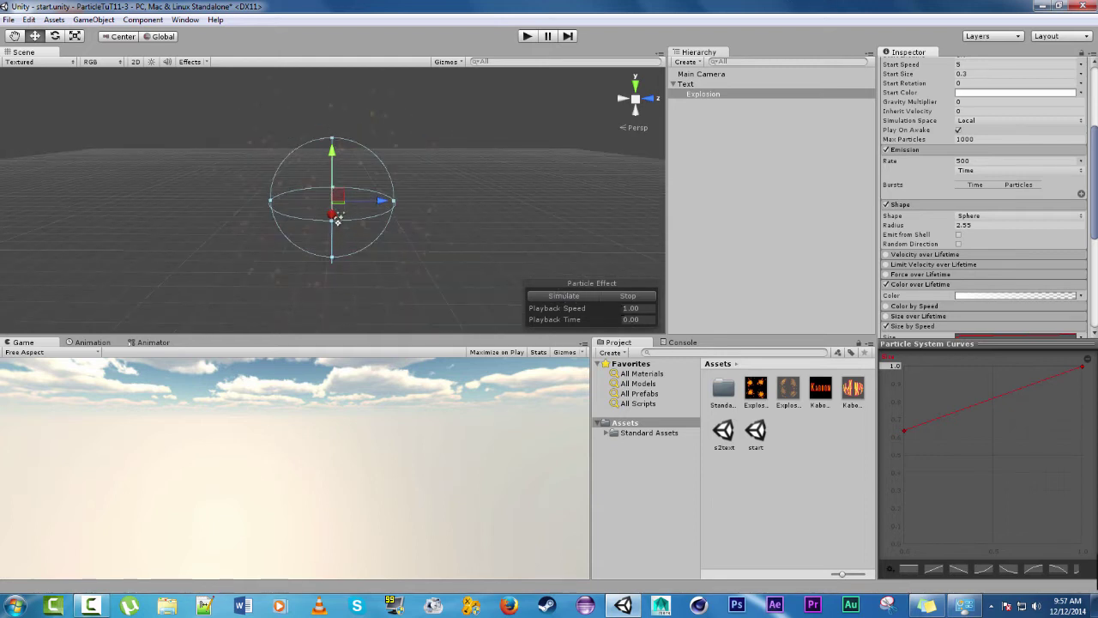
click(586, 300)
alt+drag(534, 201, 600, 206)
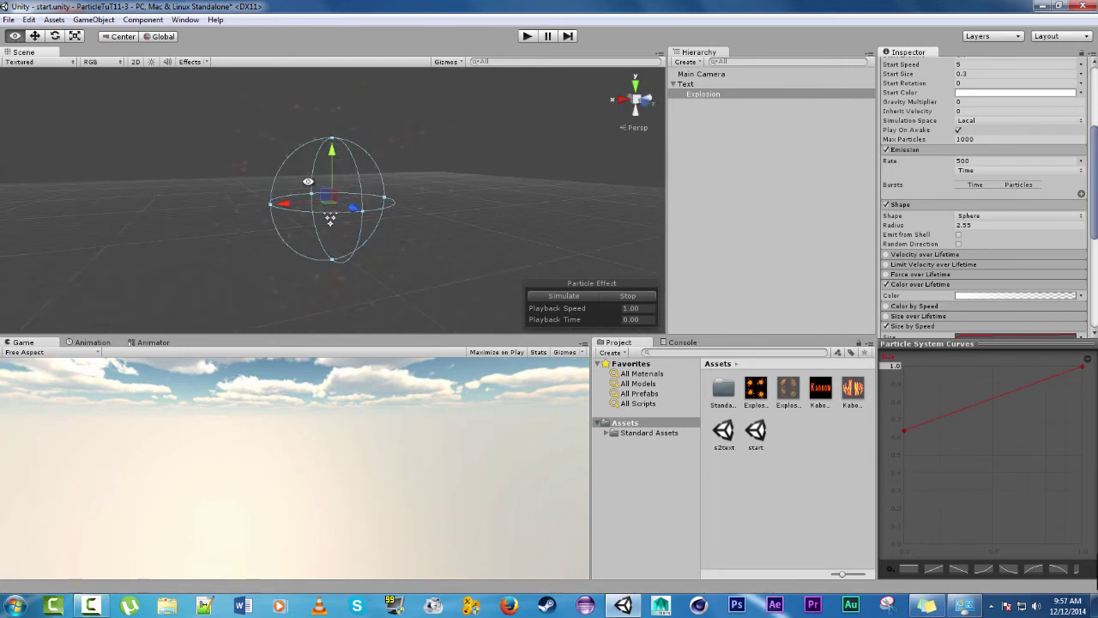
click(581, 296)
alt+drag(551, 247, 556, 296)
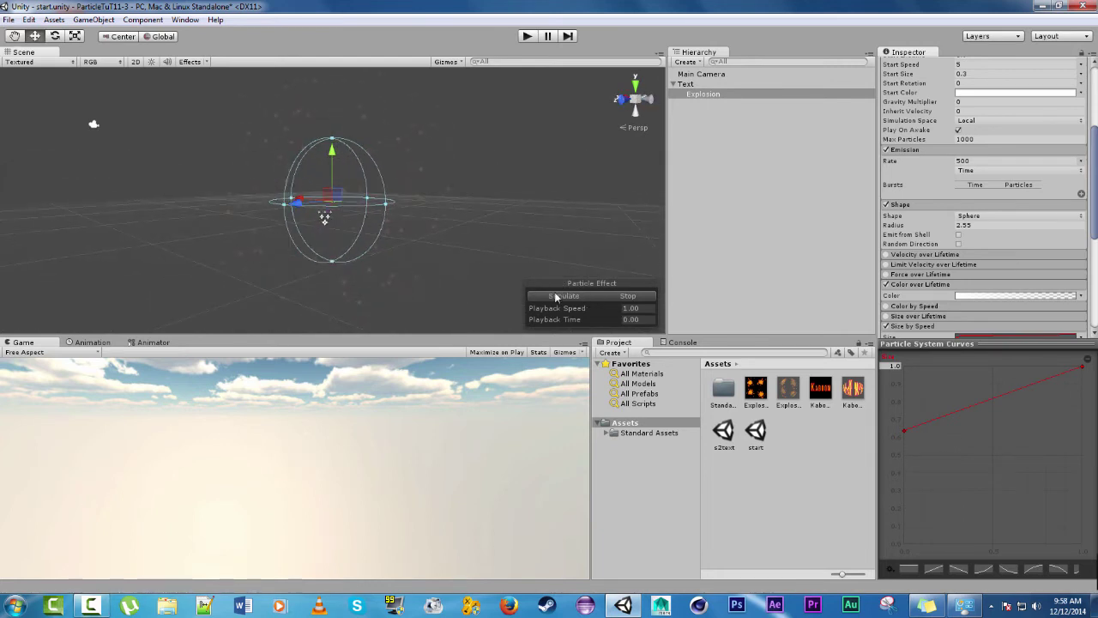
click(556, 296)
alt+drag(372, 246, 524, 179)
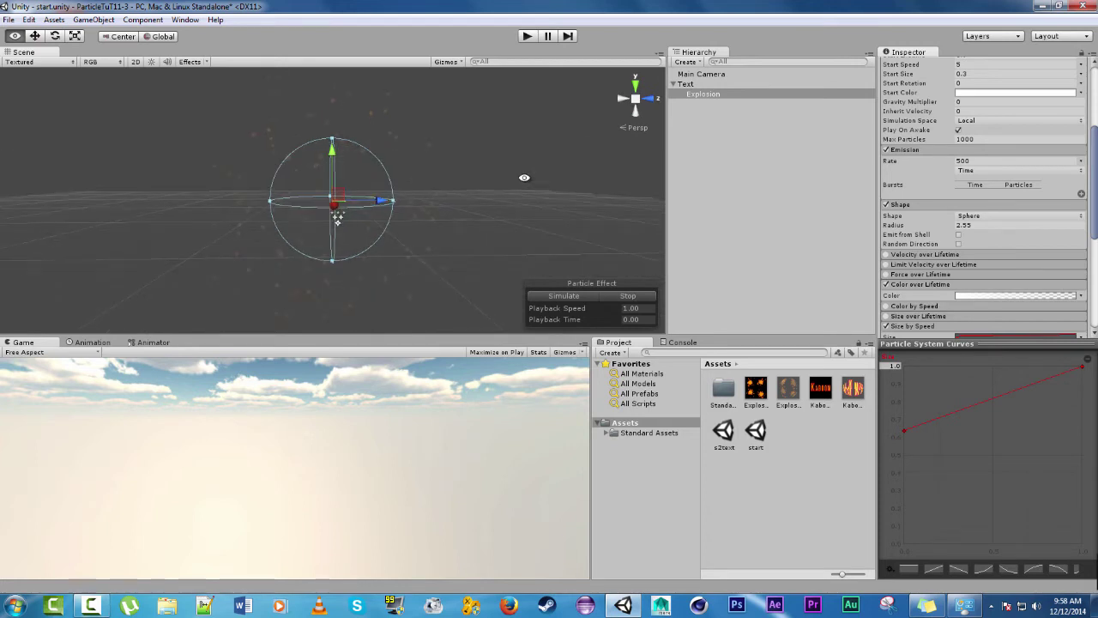
Adjust the Color over Lifetime gradient's end opacity key
click(1020, 296)
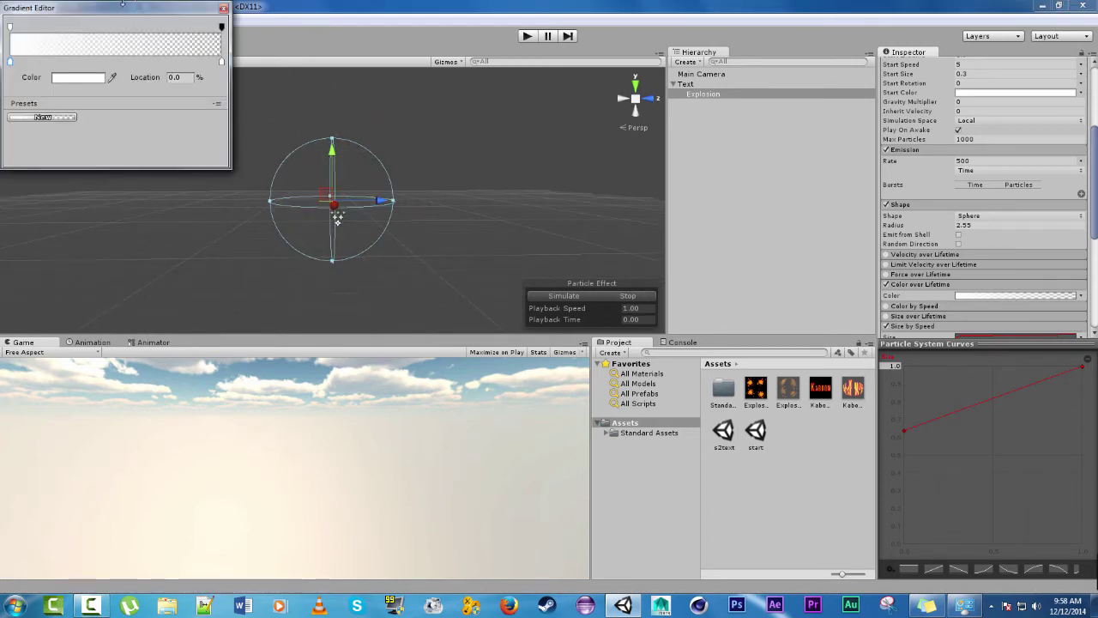
click(221, 29)
drag(76, 79, 76, 82)
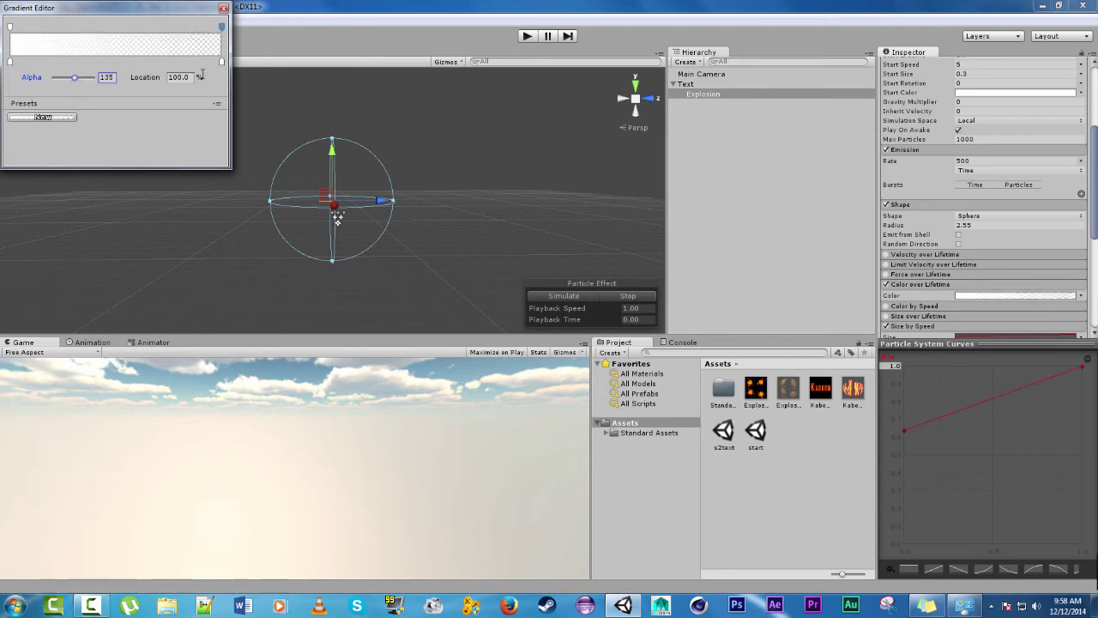
click(223, 8)
Set Explosion's Start Size to 0.6
scroll(1007, 193, up, 5)
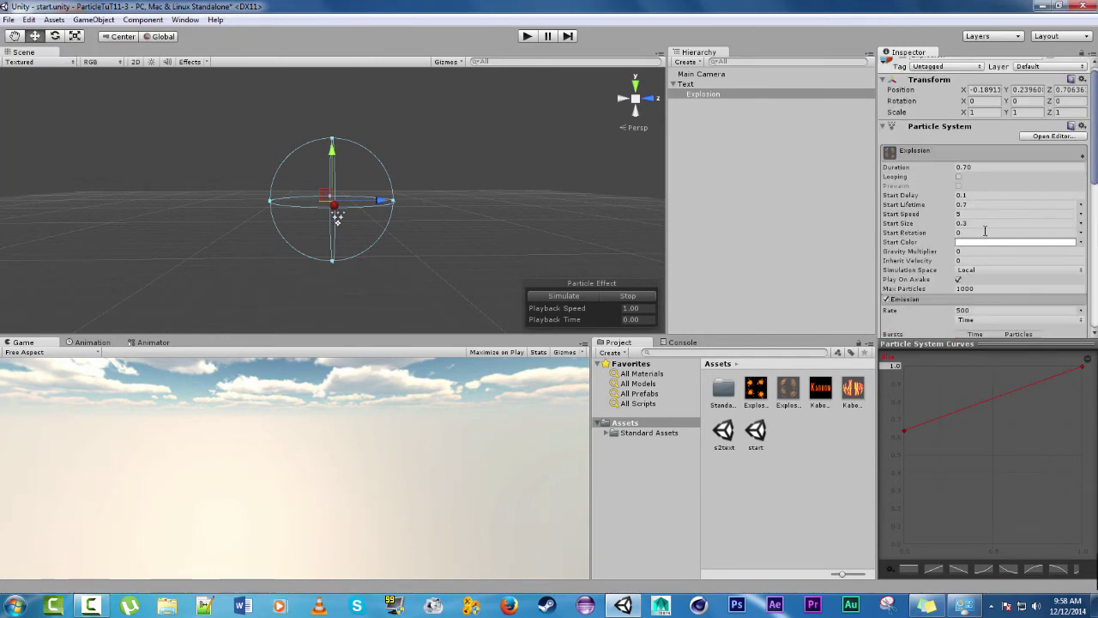
click(987, 224)
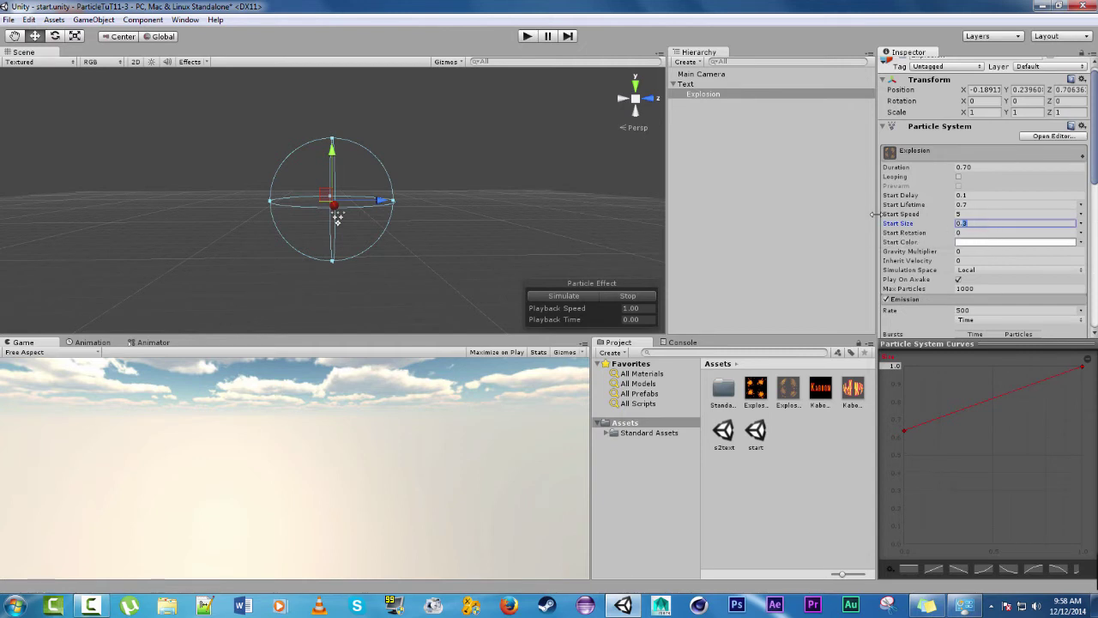
click(578, 296)
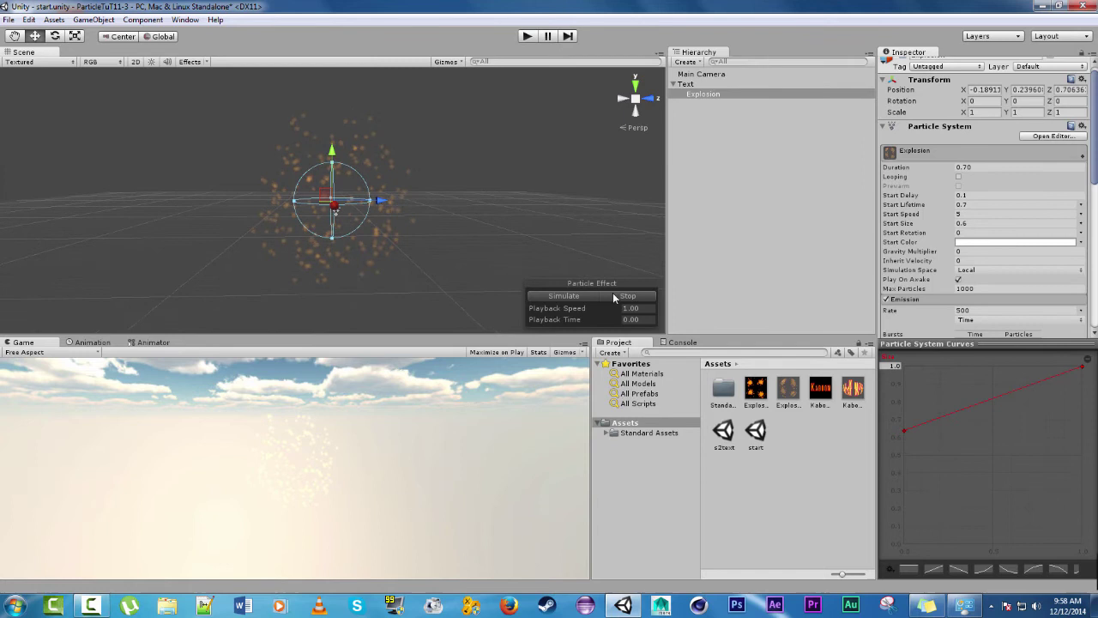
Lower the gradient's starting opacity, fade its end to fully transparent, and replay the explosion
scroll(934, 255, down, 1)
scroll(934, 255, down, 3)
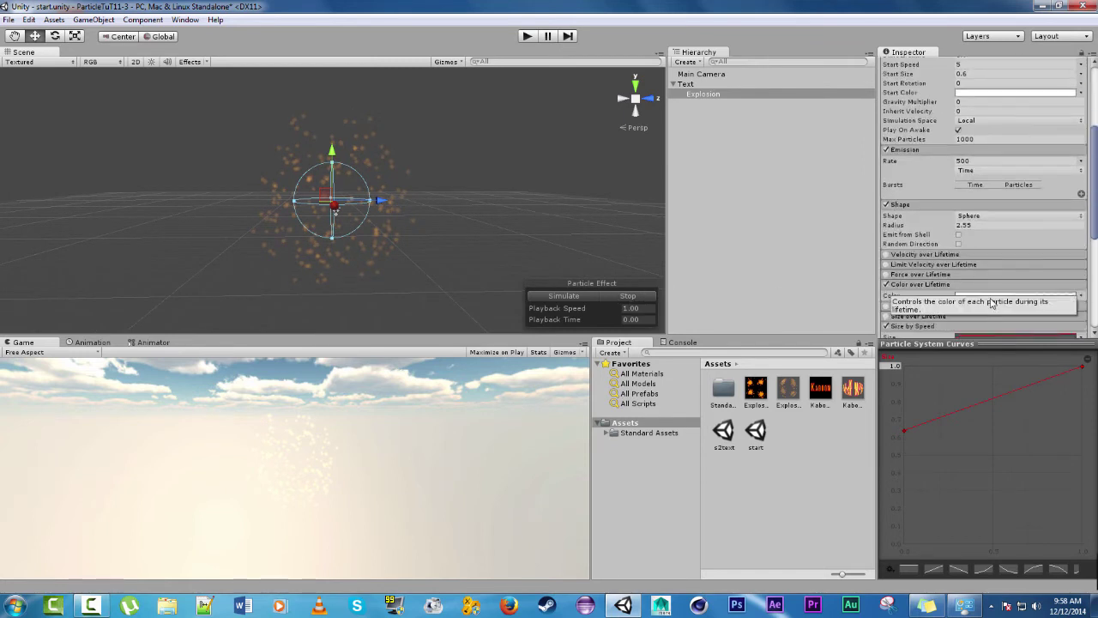
click(975, 295)
click(10, 27)
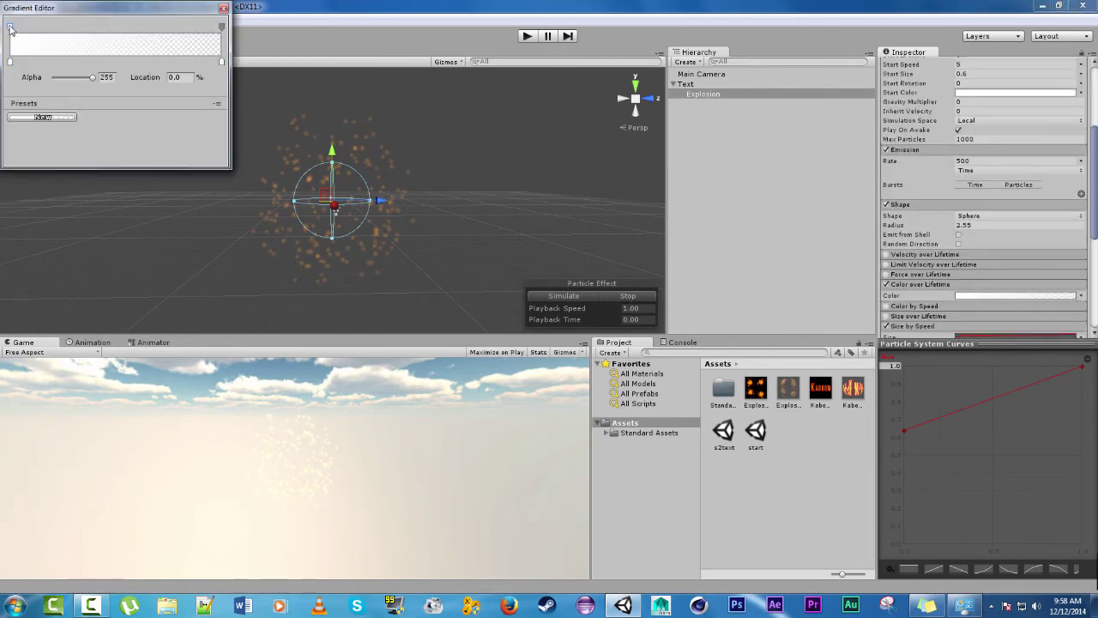
drag(92, 78, 48, 79)
click(221, 27)
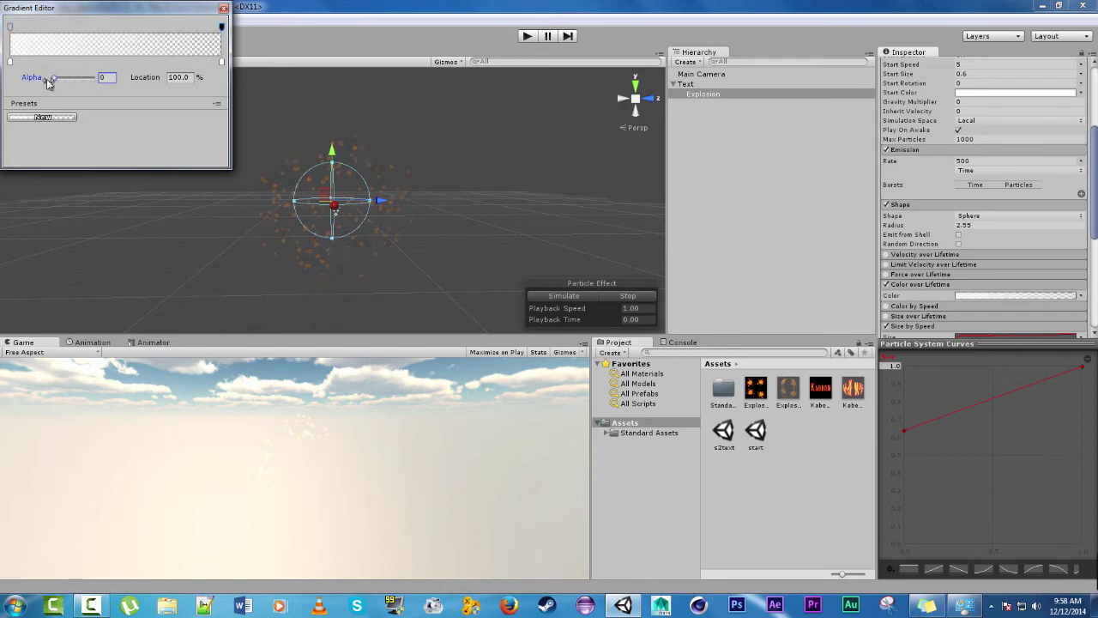
click(223, 8)
click(576, 294)
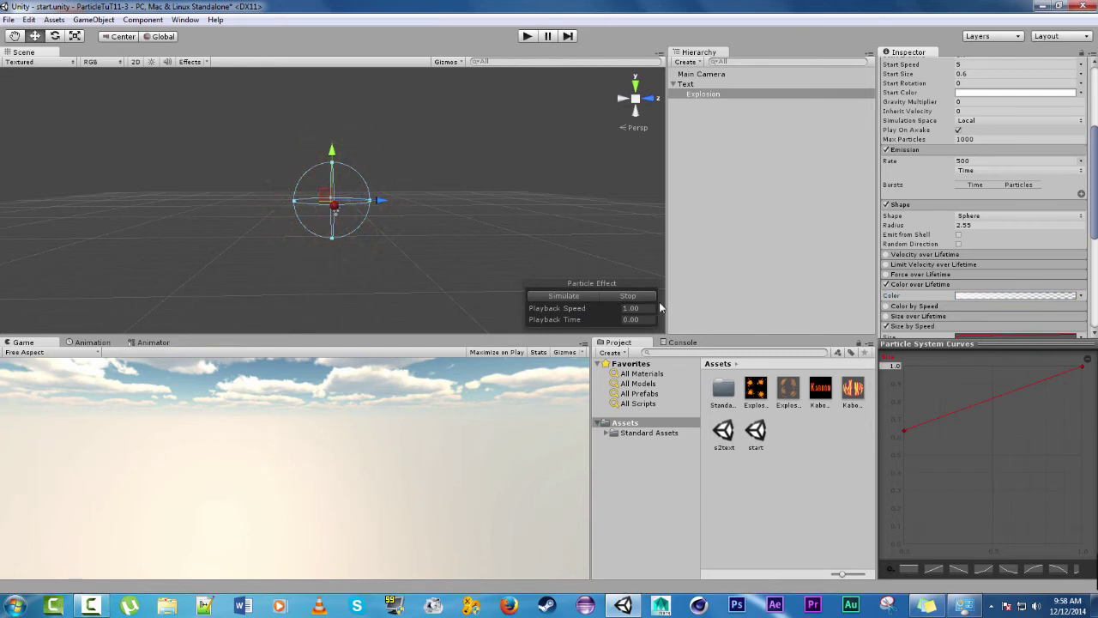
Return the Explosion's Start Size to 0.3 and preview Shape's Random Direction, then switch it back off
click(990, 74)
click(566, 295)
scroll(919, 249, down, 2)
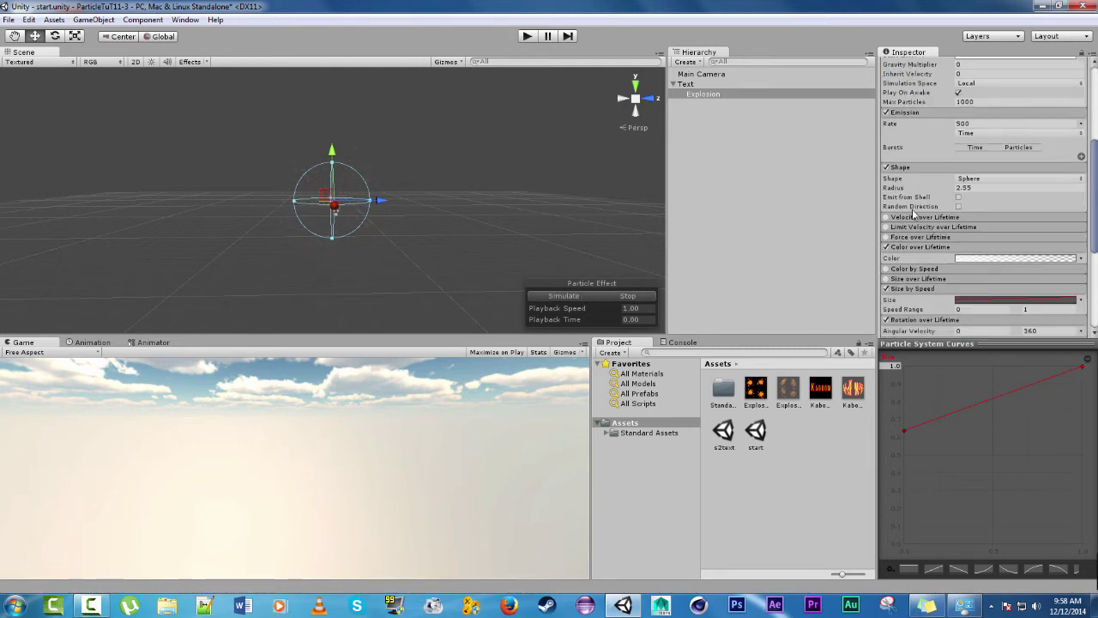
click(958, 206)
click(583, 296)
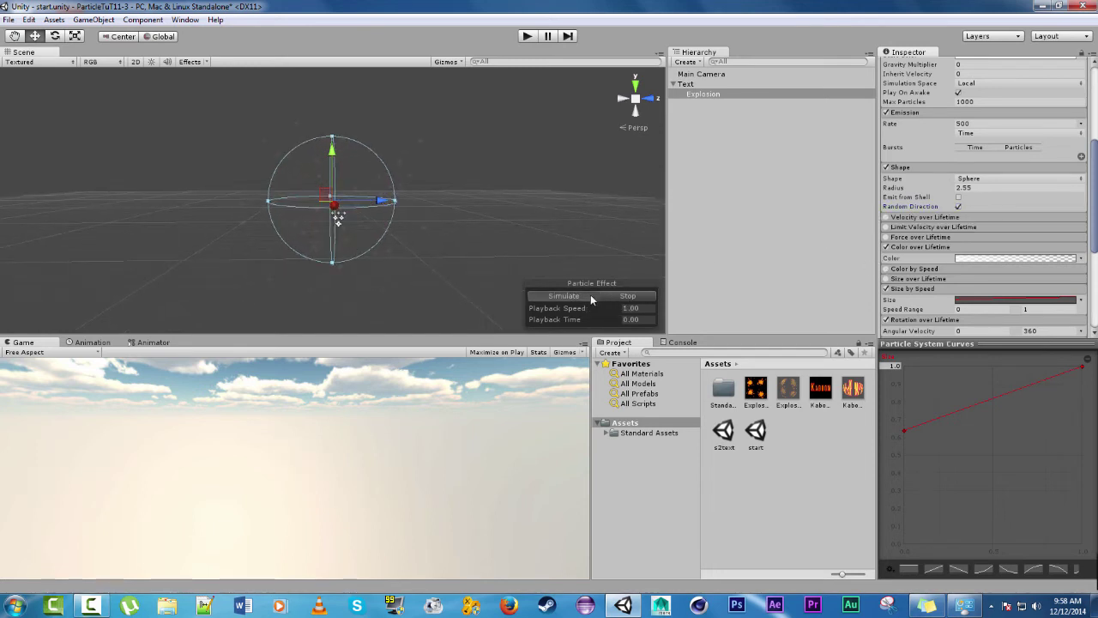
click(591, 295)
click(584, 296)
click(958, 206)
Set the Emission Rate to 1000 and Max Particles to 2000
click(965, 123)
text(1000)
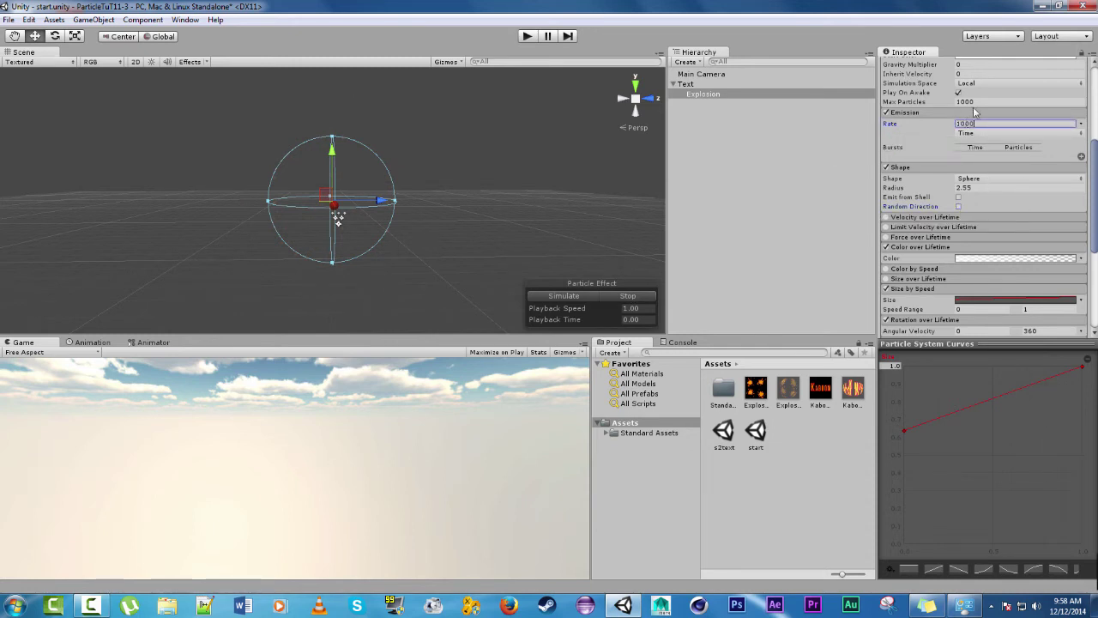
click(977, 101)
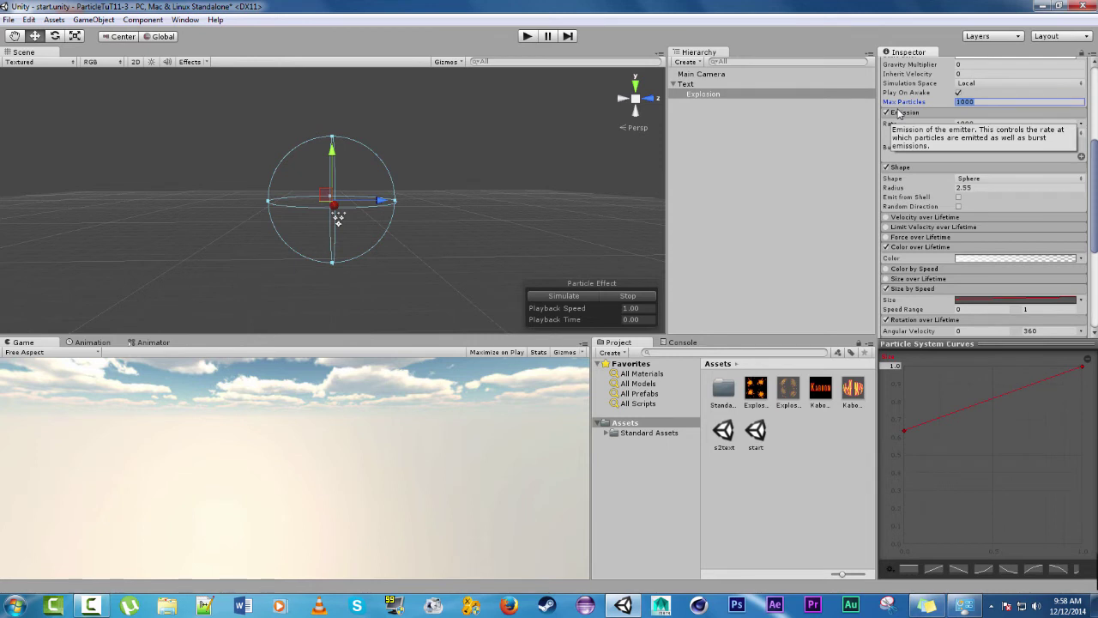
text(2000)
Select the Text particle system and replay the Kaboom text effect
click(563, 295)
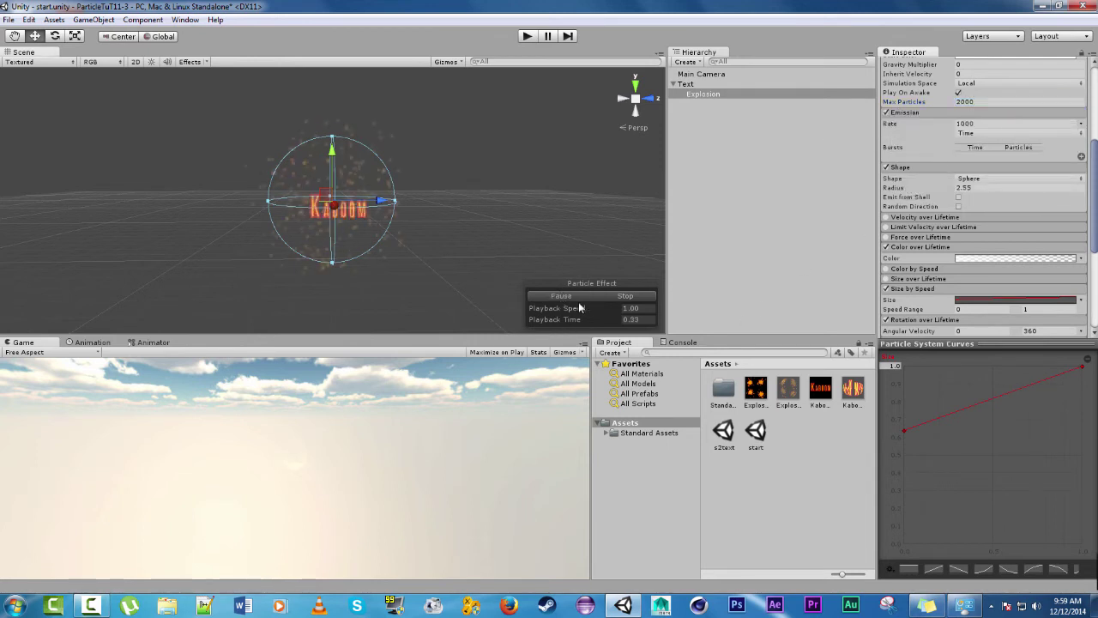
click(625, 295)
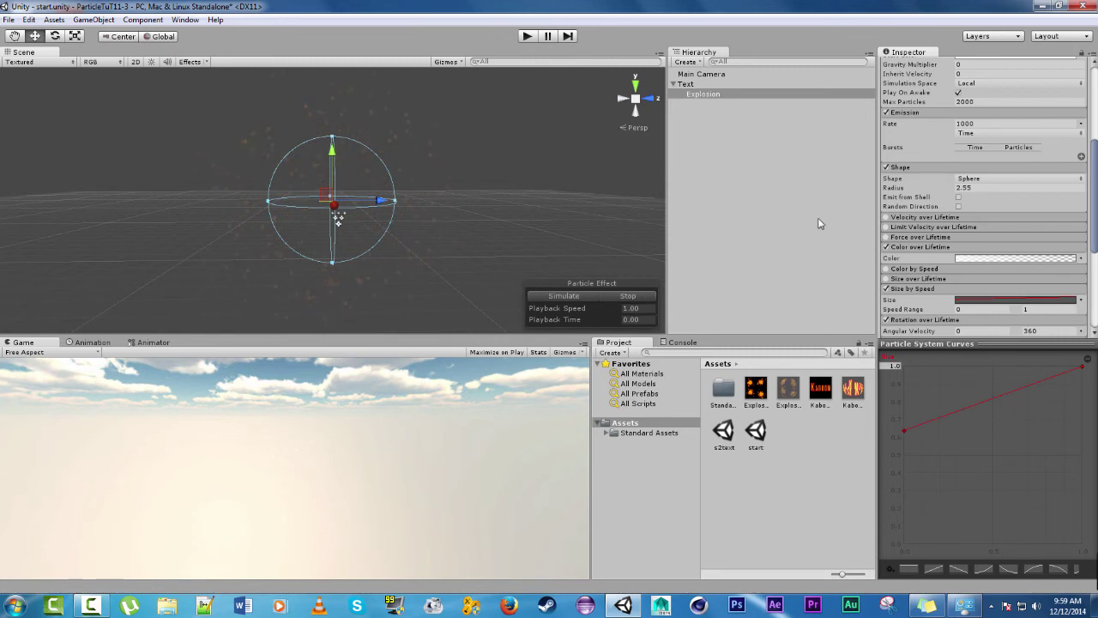
scroll(1000, 232, up, 5)
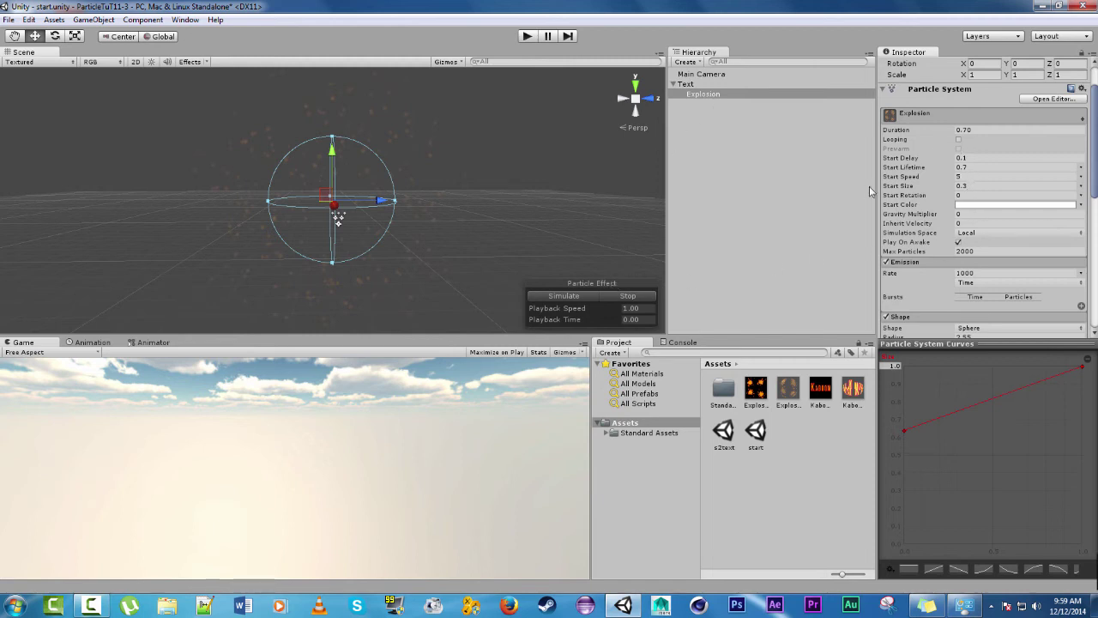
click(709, 85)
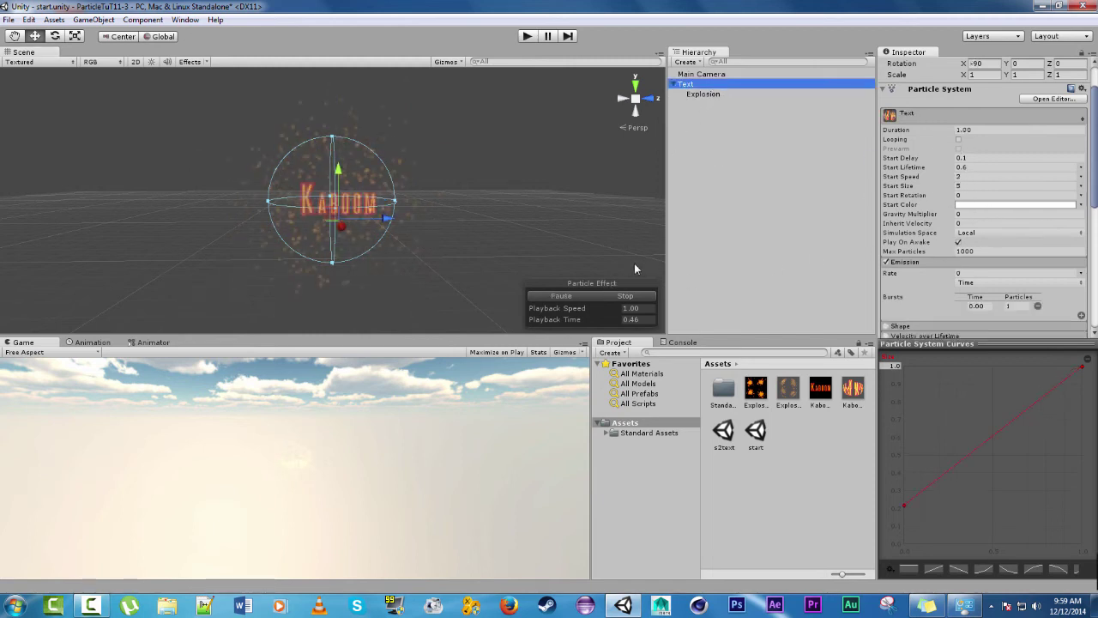
click(614, 295)
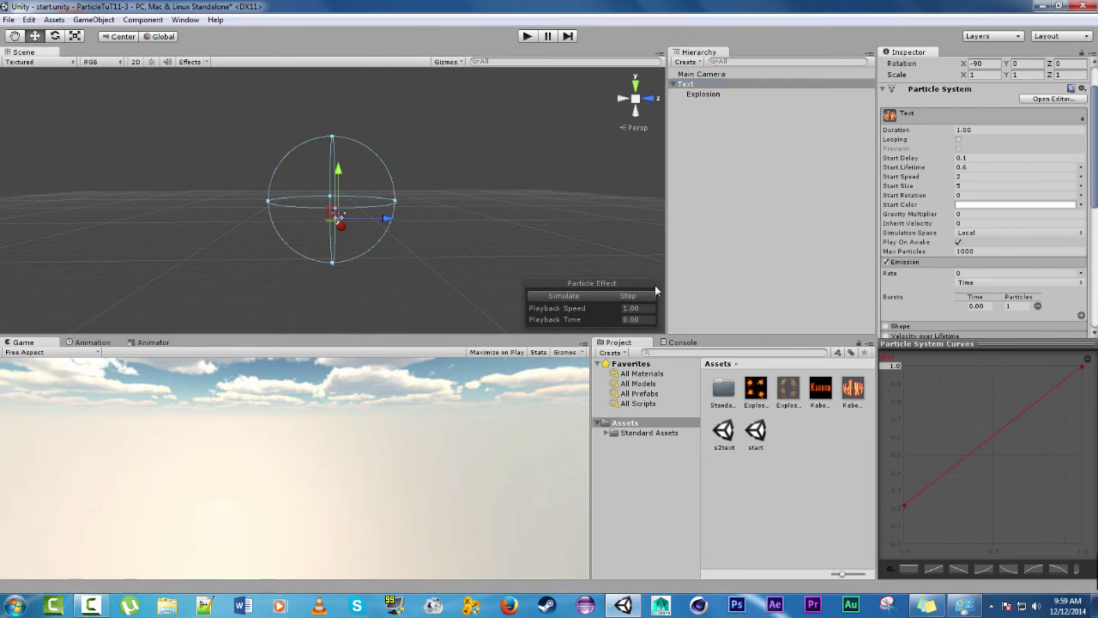
click(569, 296)
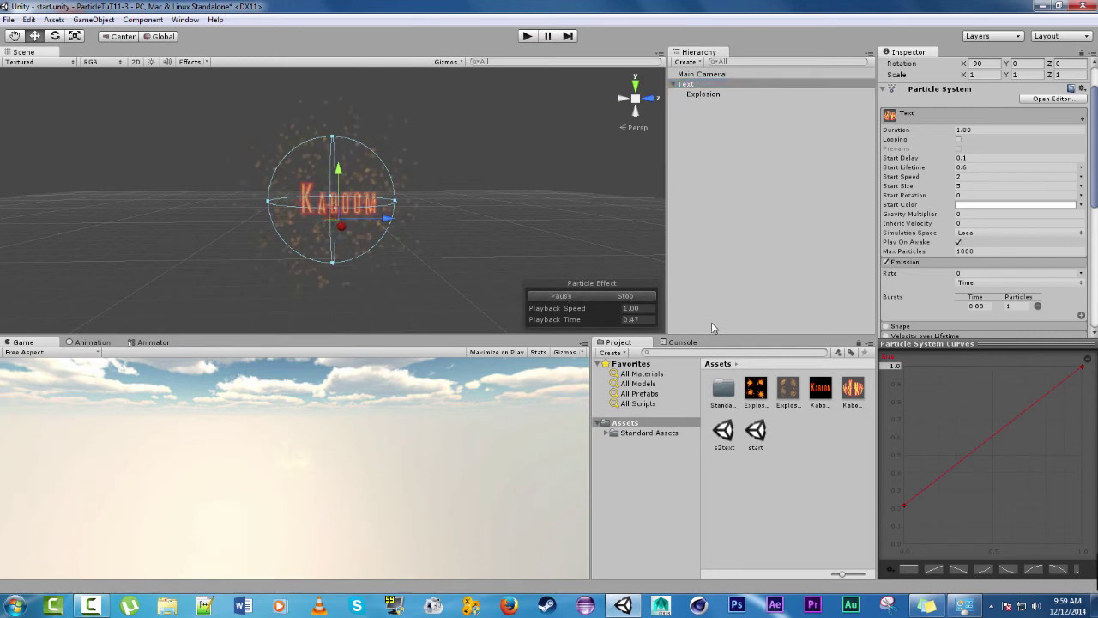
Select Explosion and replay its burst together with the text, then stop and reselect Text
click(714, 96)
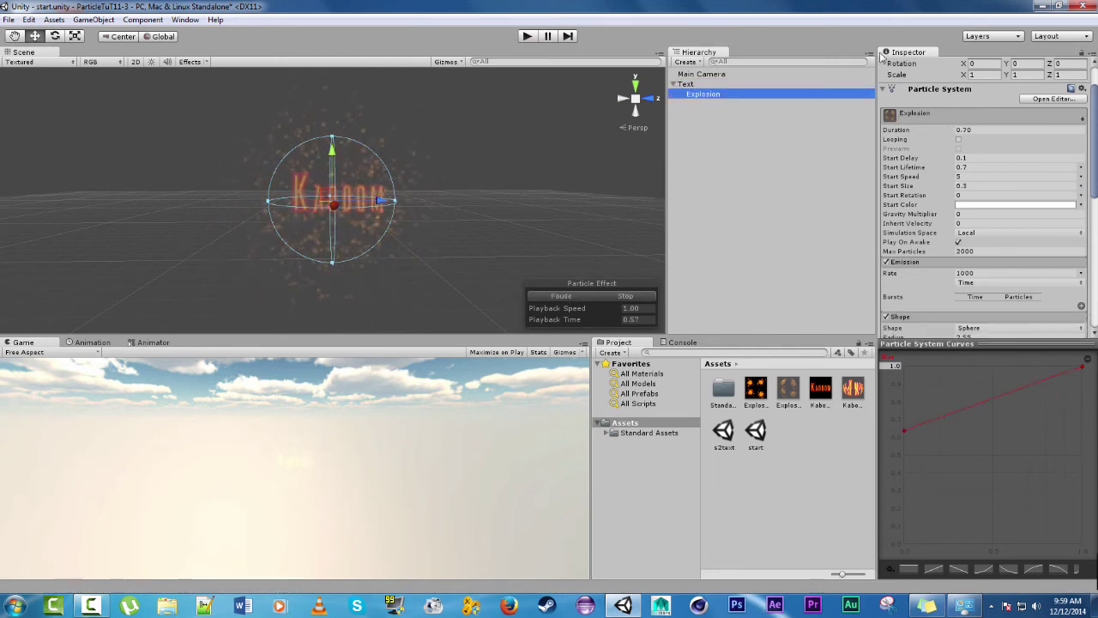
scroll(934, 112, up, 2)
click(909, 73)
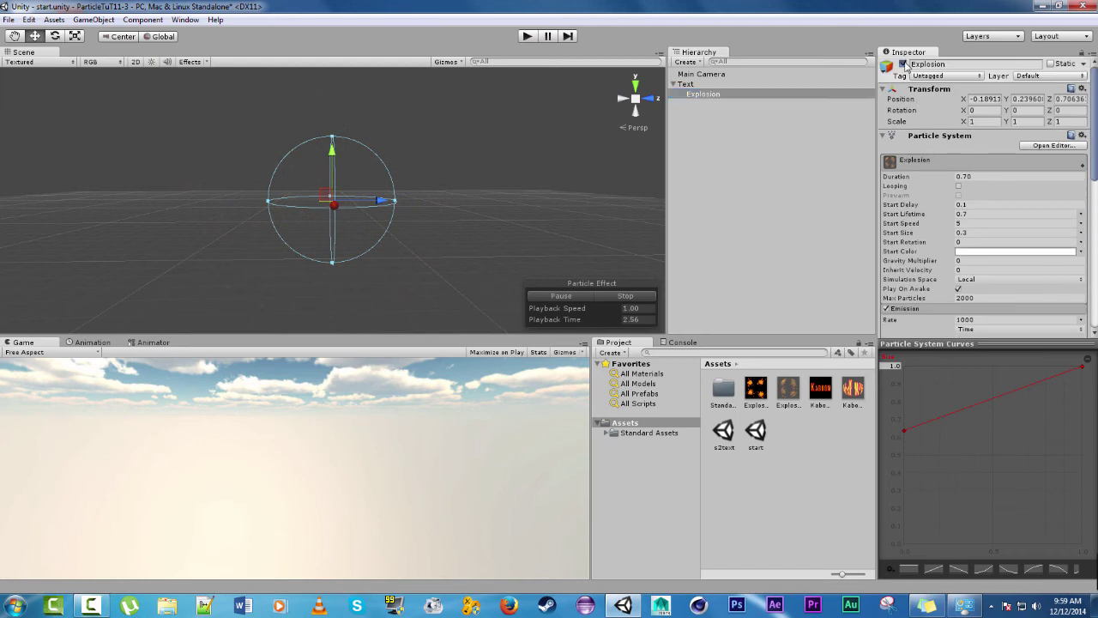
click(625, 296)
click(566, 296)
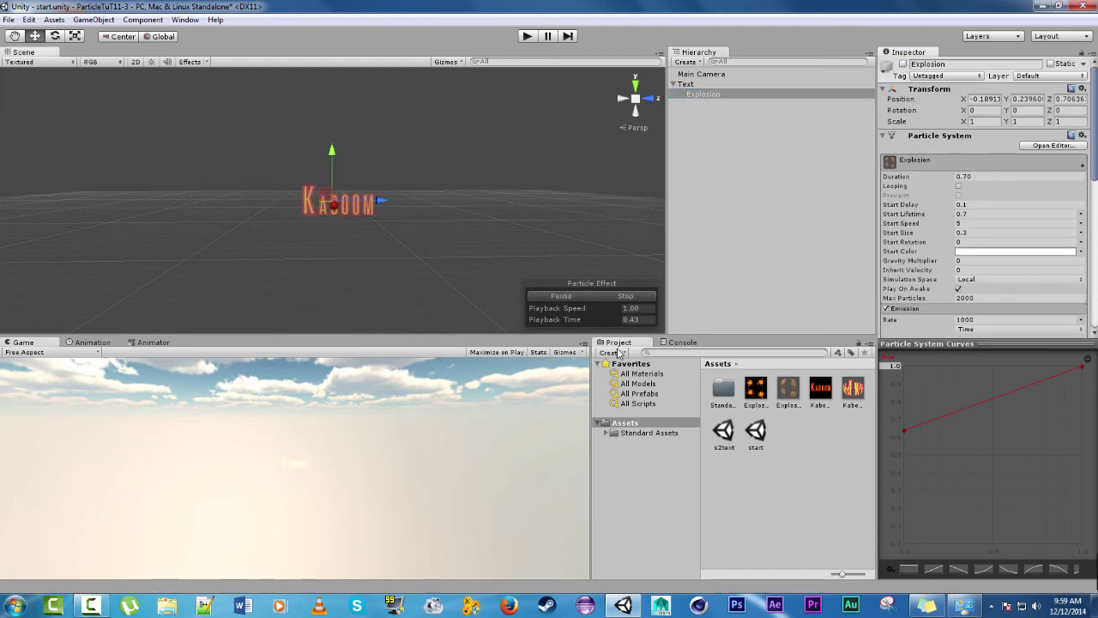
click(625, 296)
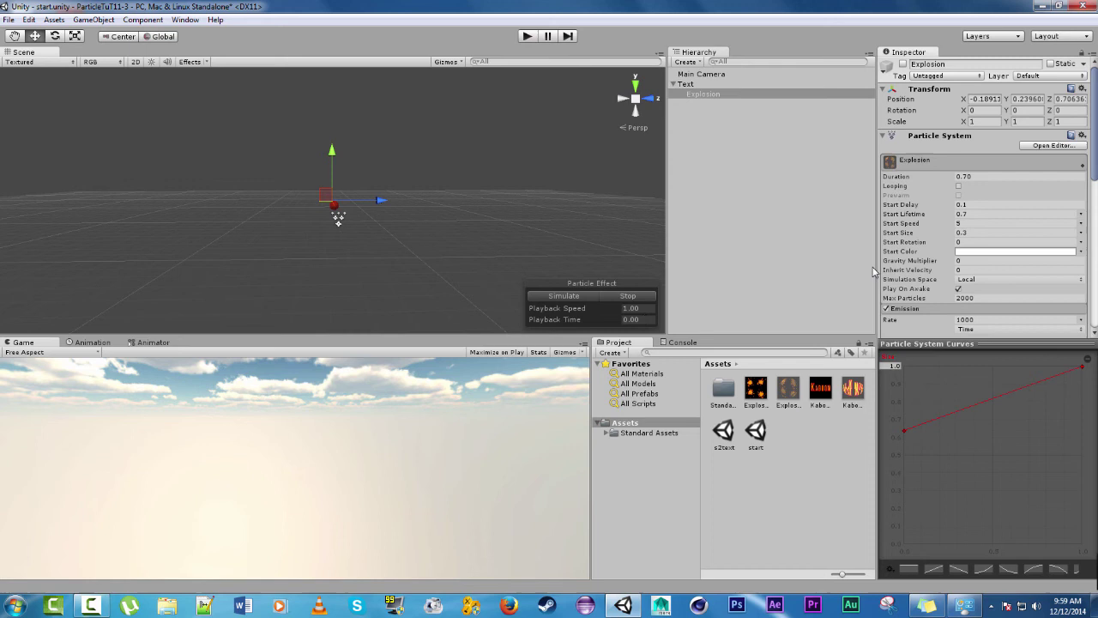
click(735, 82)
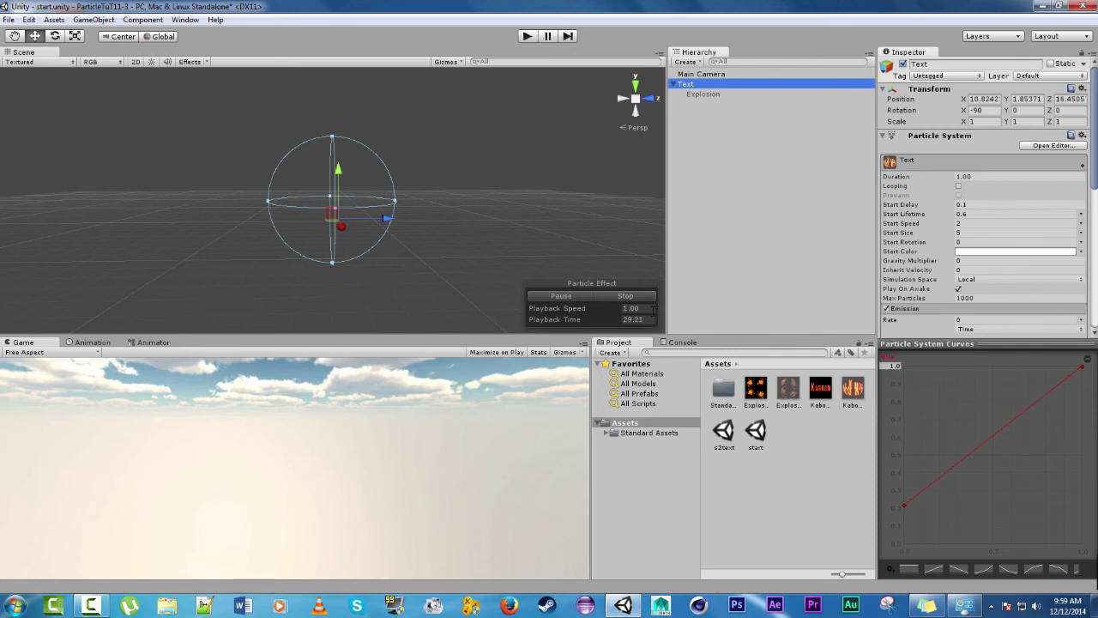
click(650, 296)
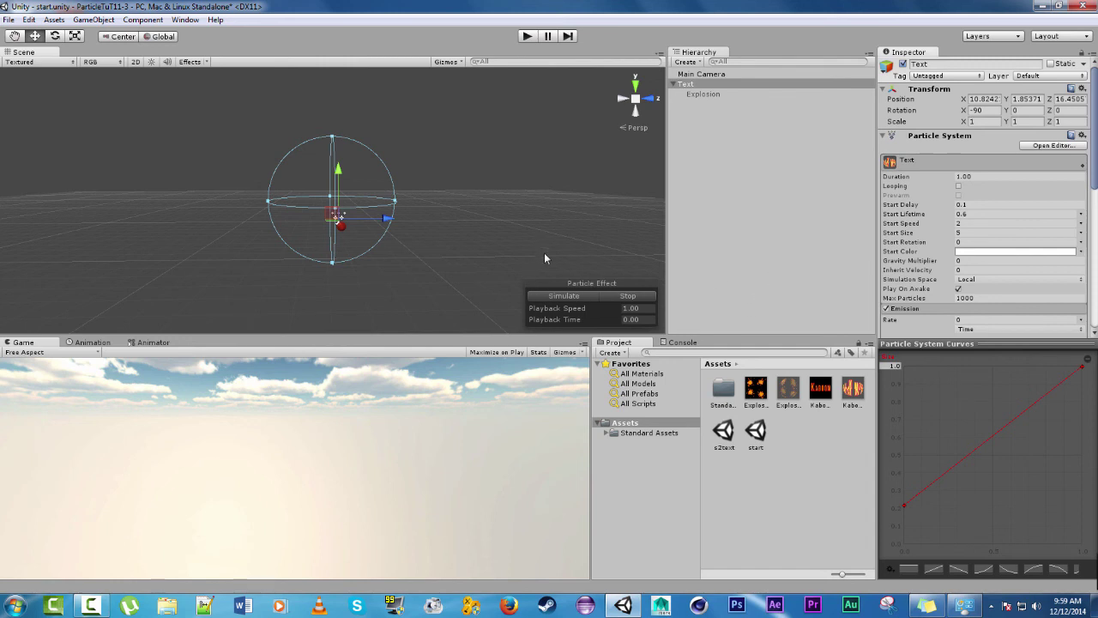
click(142, 19)
mouse_move(182, 19)
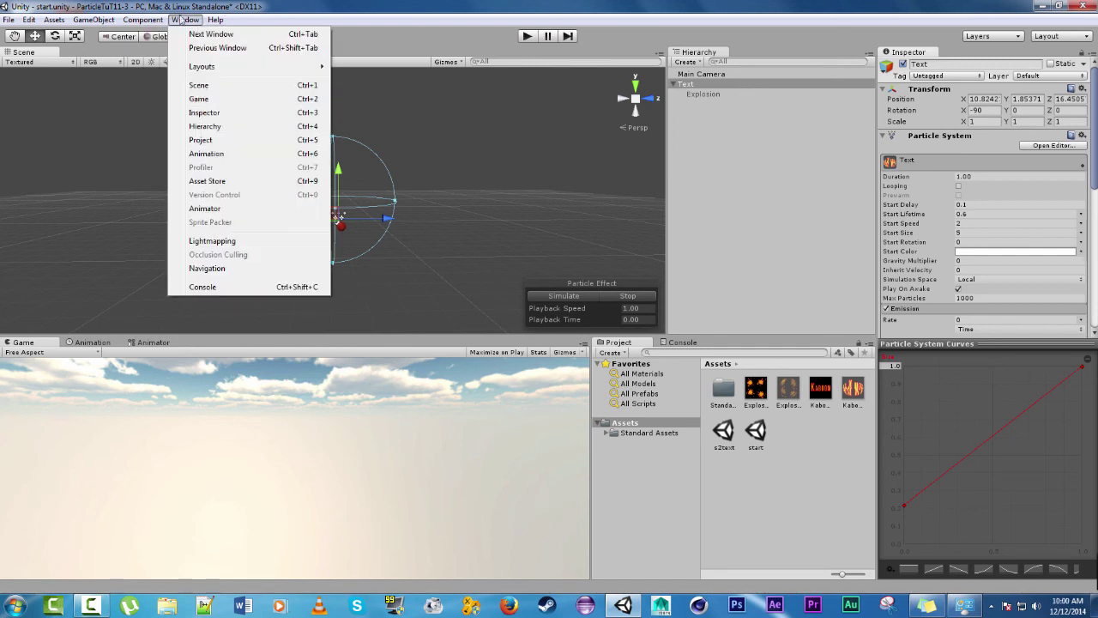
mouse_move(142, 19)
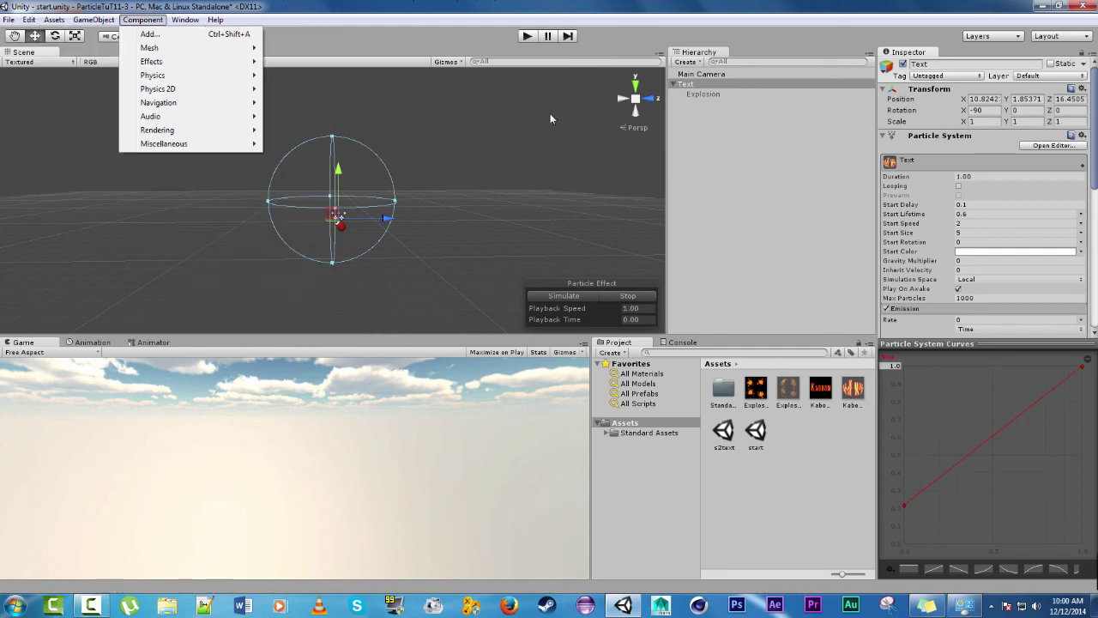
click(619, 295)
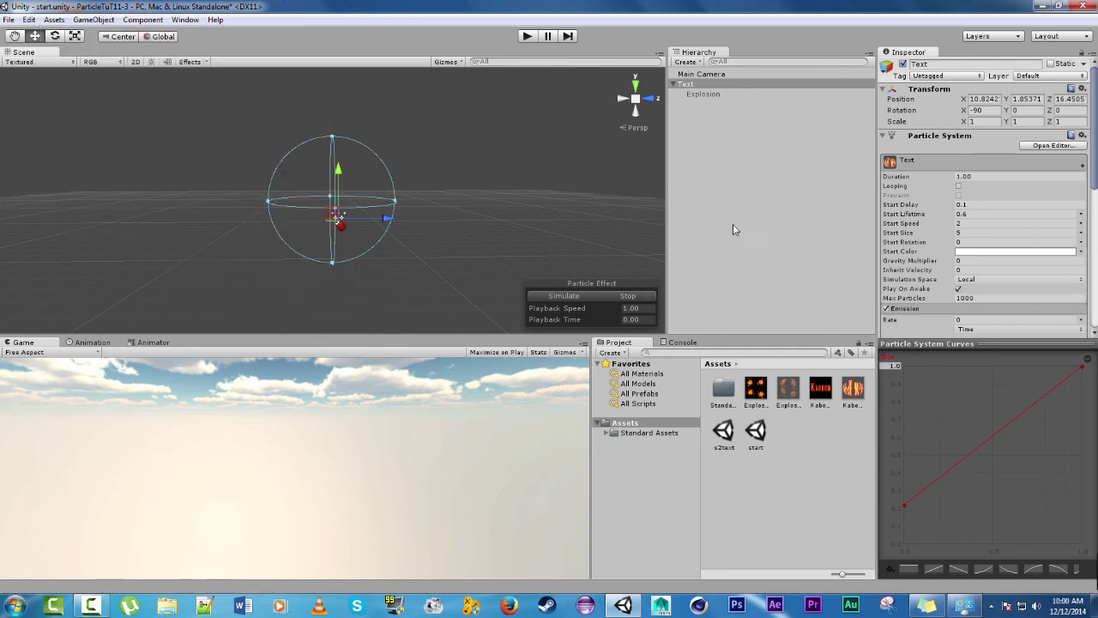